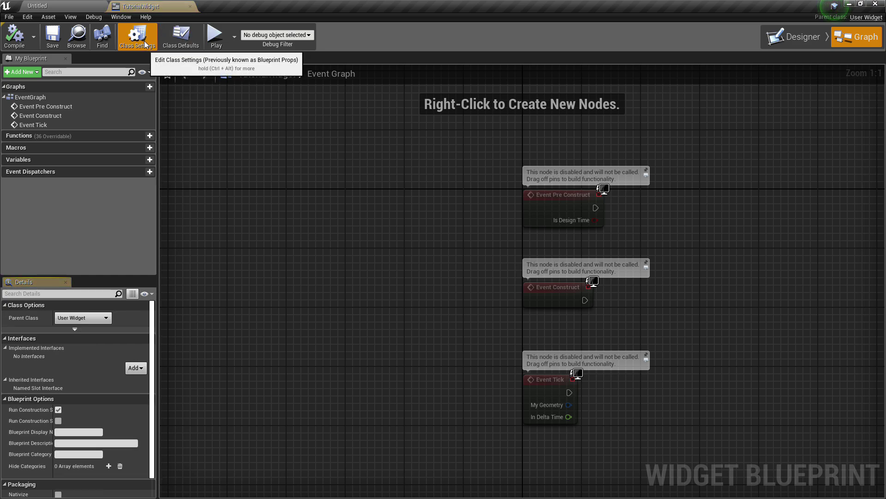
Change the widget blueprint's parent class to UINavWidget.
{"action": "left_click", "coordinate": [86, 318]}
{"action": "type", "text": "ui"}
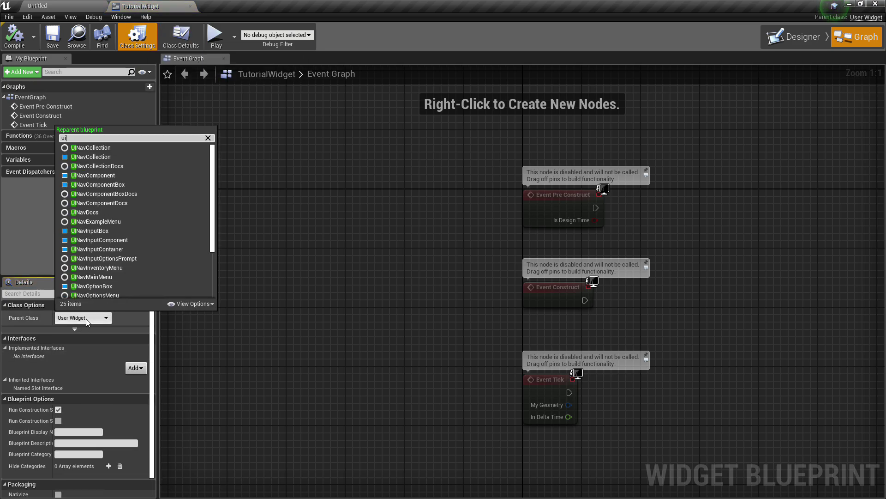
{"action": "type", "text": "navwid"}
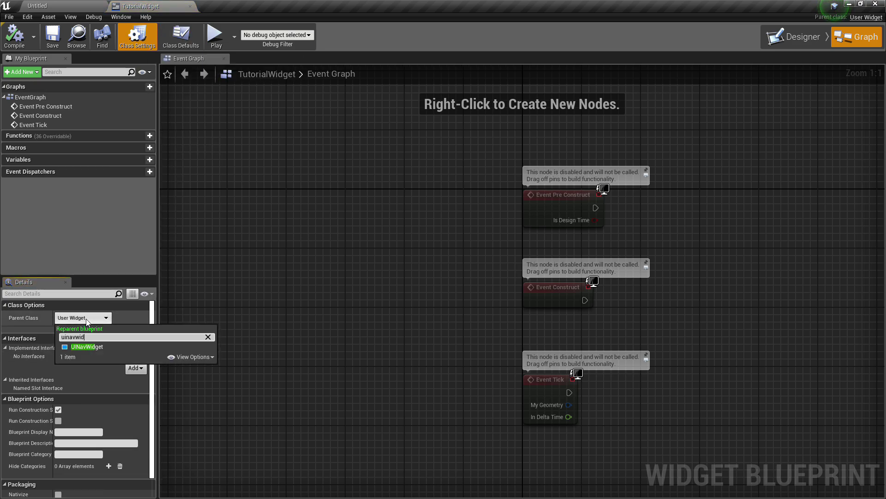
{"action": "left_click", "coordinate": [96, 344]}
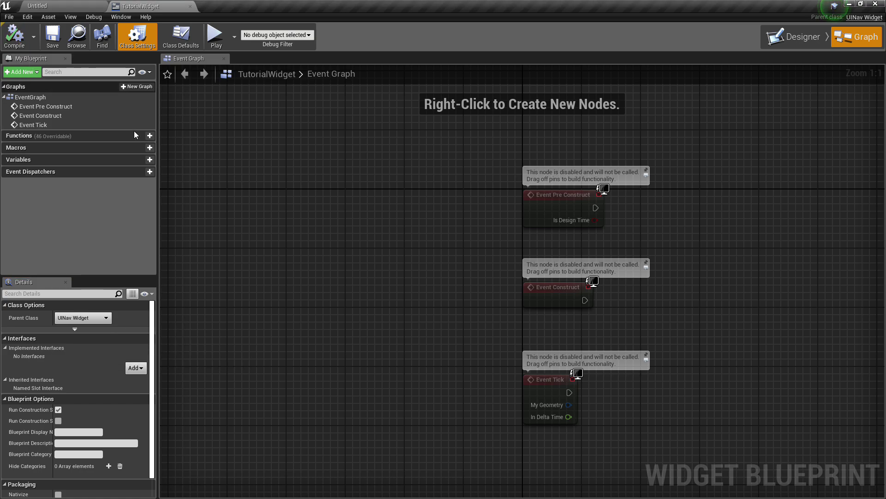
Delete the three default event nodes from the Event Graph and compile the blueprint.
{"action": "right_click_drag", "start_coordinate": [451, 206], "coordinate": [305, 214]}
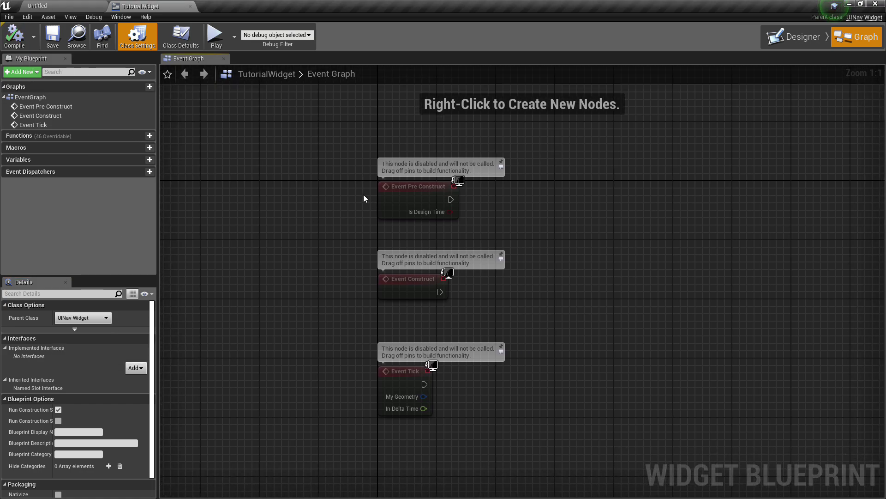
{"action": "left_click_drag", "start_coordinate": [348, 232], "coordinate": [445, 416]}
{"action": "key", "text": "Delete"}
{"action": "left_click", "coordinate": [22, 42]}
In the Designer, add a Vertical Box to the Canvas Panel, about 438 by 559 in size, near the canvas centre.
{"action": "left_click", "coordinate": [793, 35]}
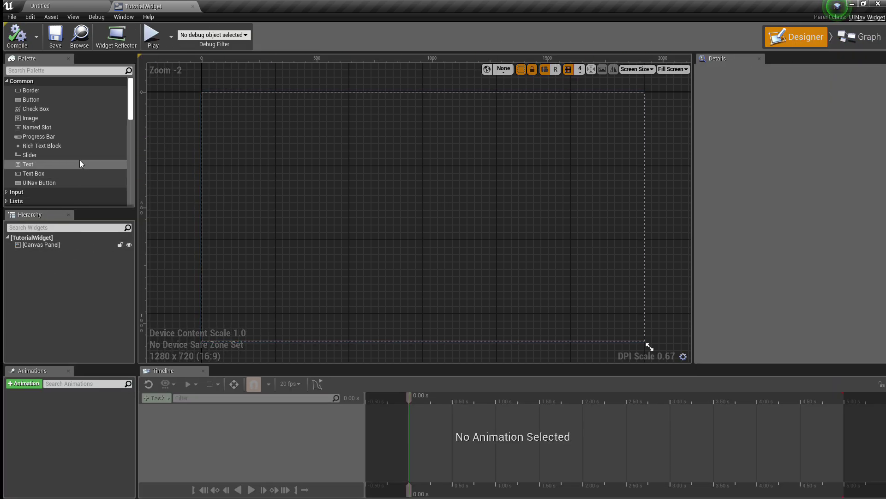
{"action": "left_click", "coordinate": [59, 181]}
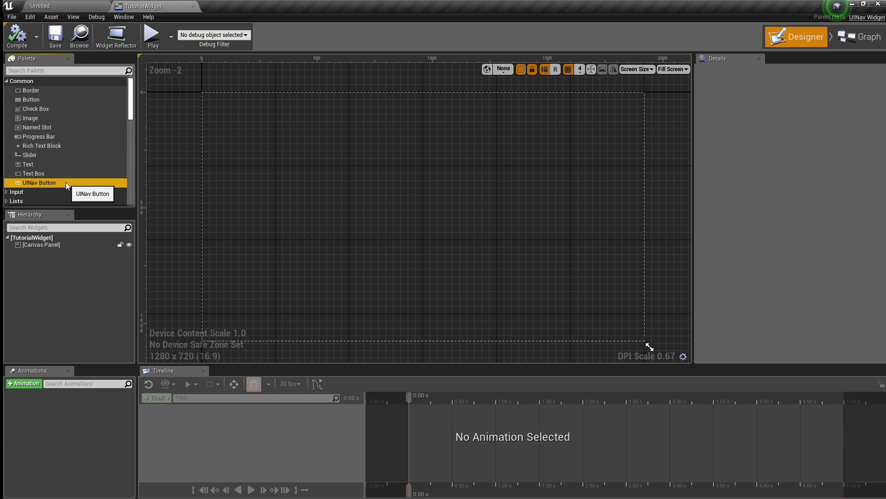
{"action": "scroll", "coordinate": [62, 134], "scroll_direction": "down", "scroll_amount": 5}
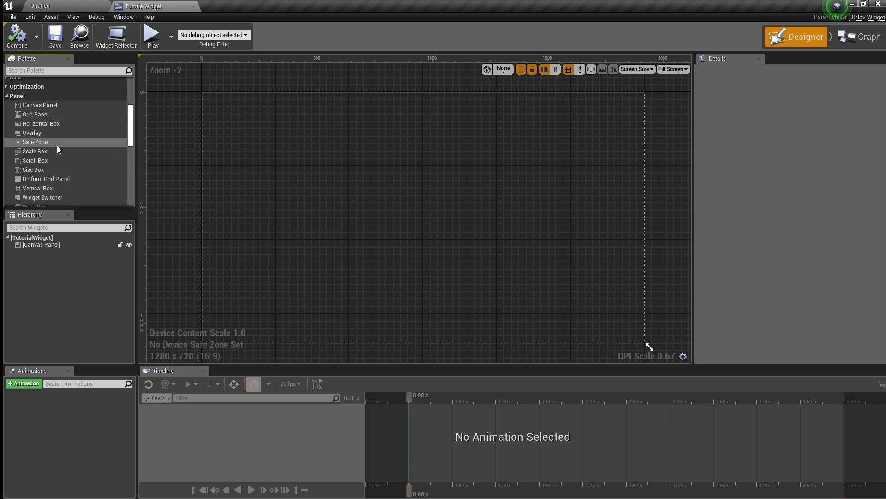
{"action": "scroll", "coordinate": [58, 142], "scroll_direction": "down", "scroll_amount": 2}
{"action": "left_click_drag", "start_coordinate": [45, 128], "coordinate": [55, 246]}
{"action": "left_click_drag", "start_coordinate": [226, 99], "coordinate": [304, 222]}
{"action": "left_click_drag", "start_coordinate": [277, 182], "coordinate": [428, 241]}
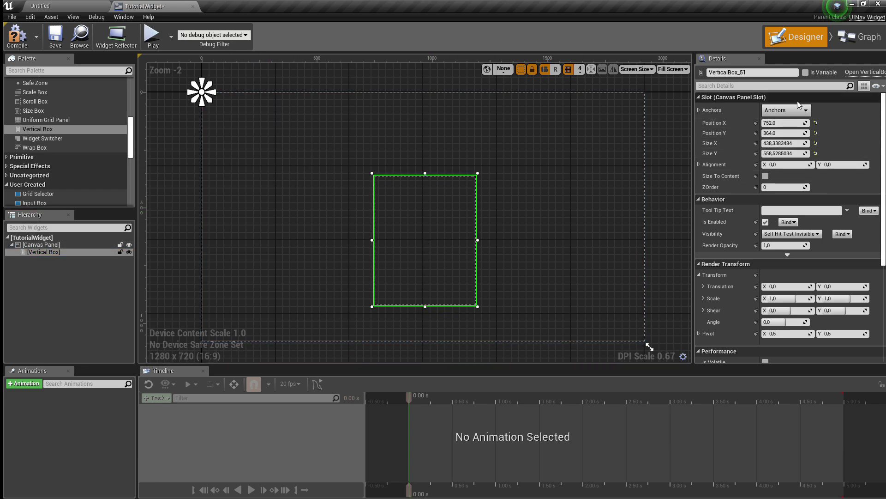
Anchor the vertical box to the canvas centre with X and Y alignment 0,5, and lower it to Position Y about 167.
{"action": "left_click", "coordinate": [788, 113]}
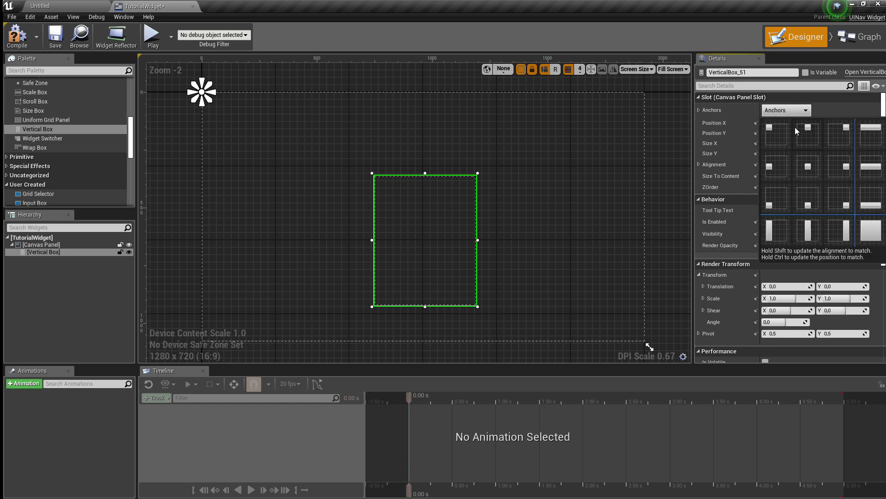
{"action": "left_click", "coordinate": [809, 167], "text": "ctrl"}
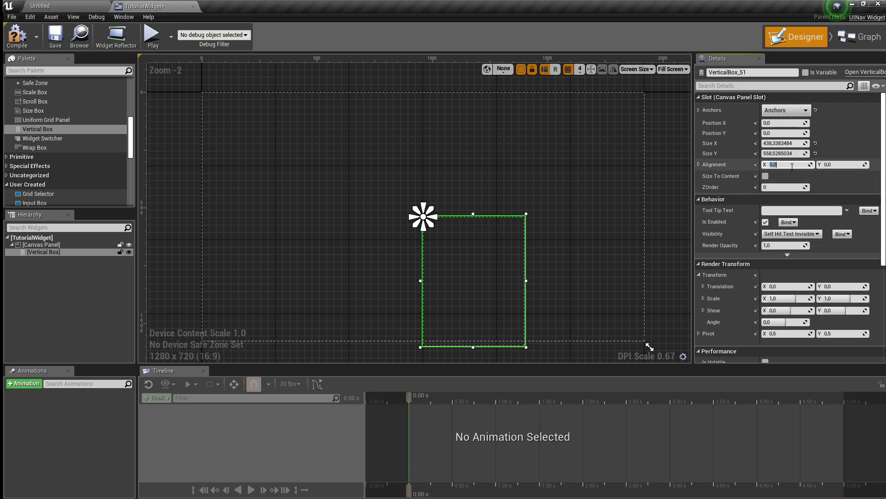
{"action": "type", "text": "0,5"}
{"action": "key", "text": "Tab"}
{"action": "type", "text": "0,5"}
{"action": "key", "text": "Return"}
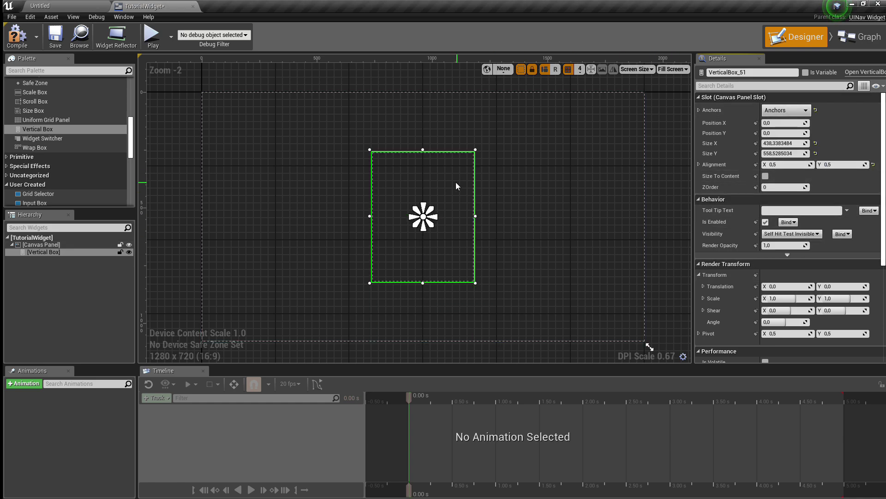
{"action": "left_click_drag", "start_coordinate": [445, 171], "coordinate": [445, 208]}
{"action": "left_click", "coordinate": [20, 43]}
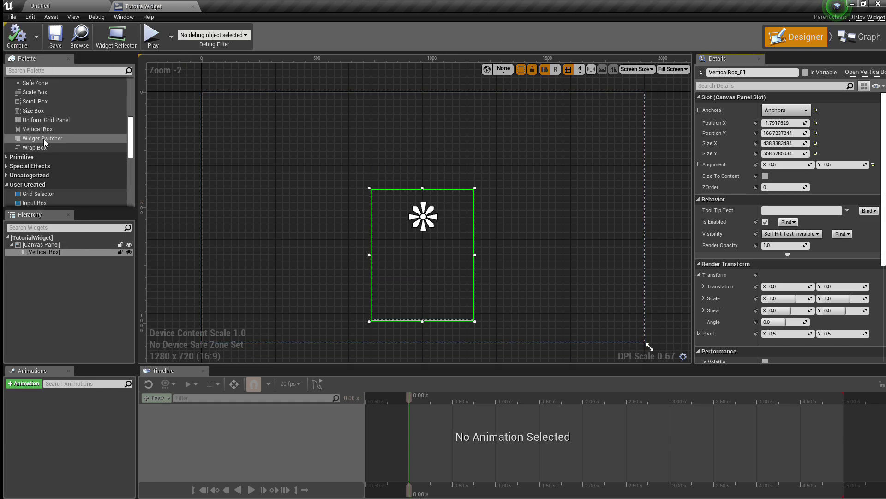
Add a UINav Button containing a Text widget to the vertical box, and set the button's size to Fill.
{"action": "scroll", "coordinate": [44, 140], "scroll_direction": "up", "scroll_amount": 10}
{"action": "left_click_drag", "start_coordinate": [41, 183], "coordinate": [60, 261]}
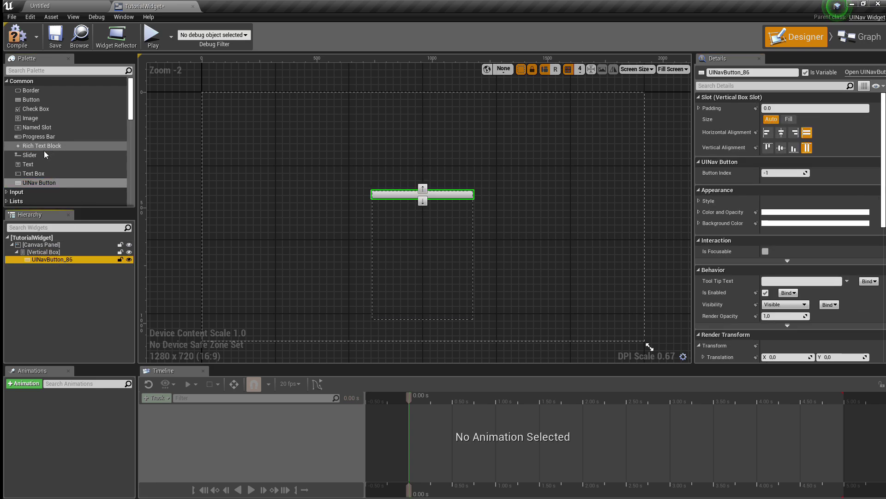
{"action": "left_click", "coordinate": [29, 165]}
{"action": "left_click_drag", "start_coordinate": [29, 166], "coordinate": [72, 259]}
{"action": "left_click", "coordinate": [788, 119]}
Set the button's text to "New Game" in black with font size 35.
{"action": "left_click", "coordinate": [78, 267]}
{"action": "left_click", "coordinate": [787, 162]}
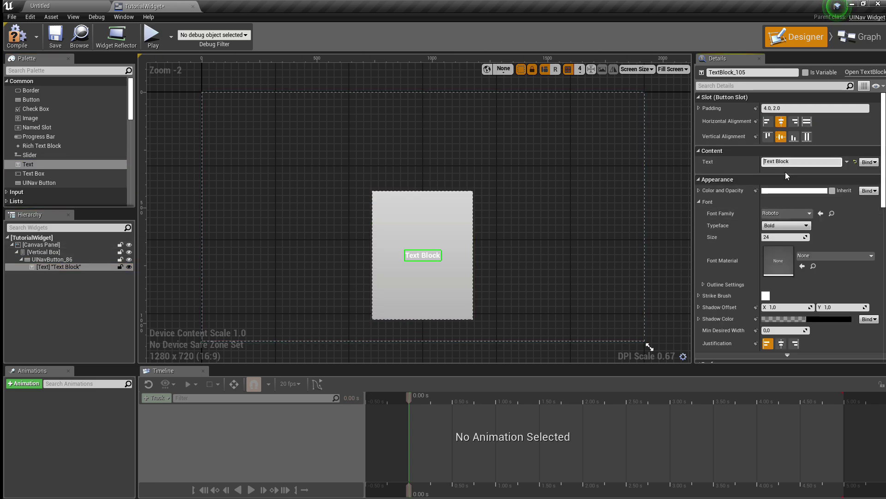
{"action": "type", "text": "New Game"}
{"action": "key", "text": "Return"}
{"action": "left_click", "coordinate": [778, 191]}
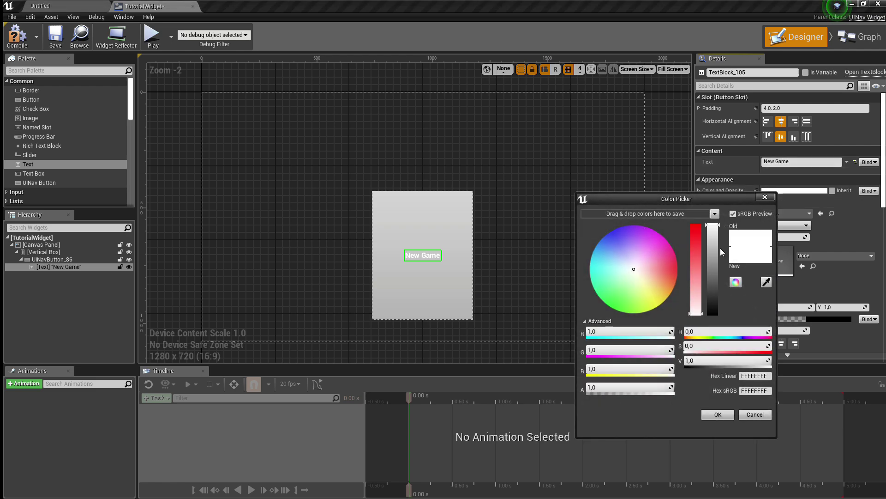
{"action": "left_click_drag", "start_coordinate": [714, 249], "coordinate": [712, 357]}
{"action": "left_click", "coordinate": [717, 414]}
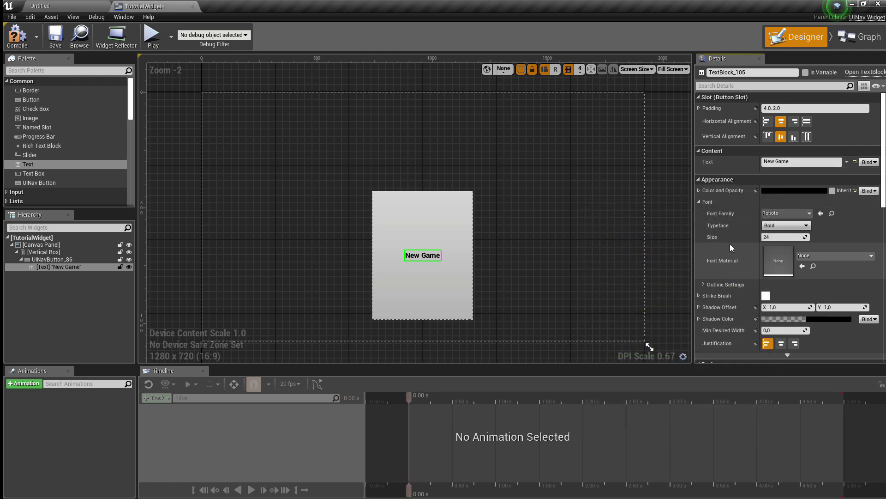
{"action": "left_click", "coordinate": [793, 236]}
{"action": "key", "text": "BackSpace"}
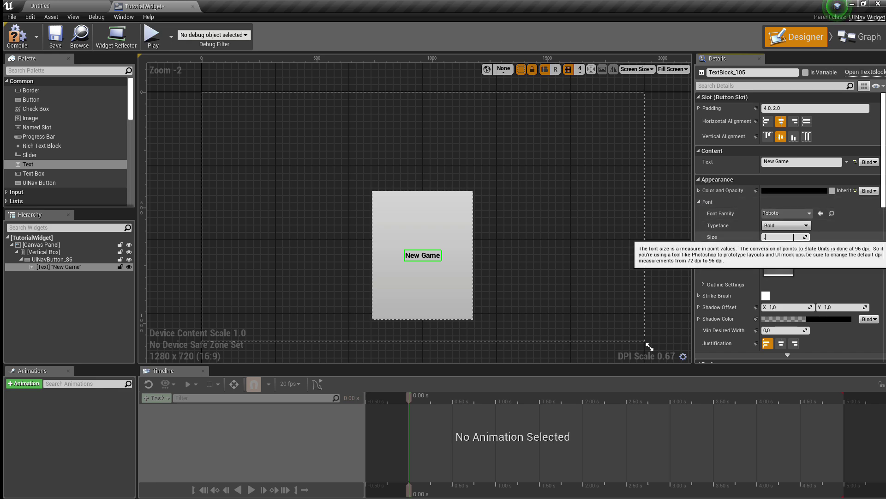
{"action": "key", "text": "Return"}
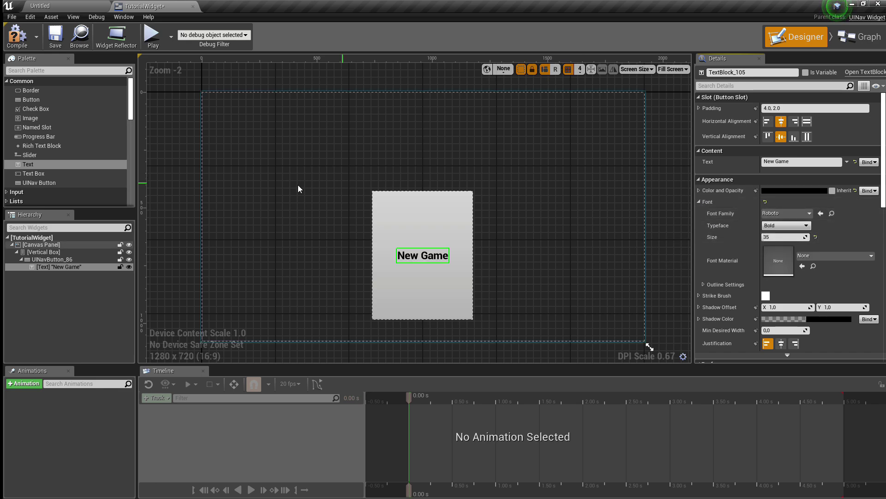
Rename the UINav button as NewGameButton.
{"action": "left_click", "coordinate": [61, 261]}
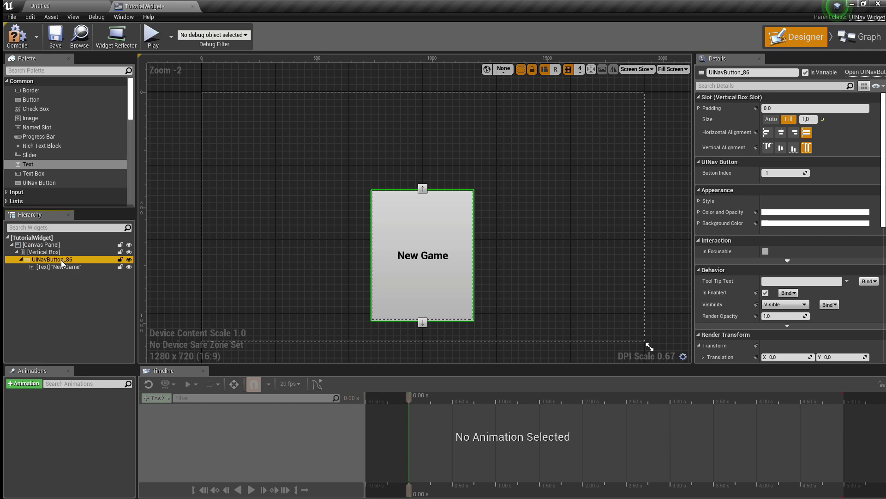
{"action": "left_click", "coordinate": [61, 260]}
{"action": "type", "text": "NewGameB"}
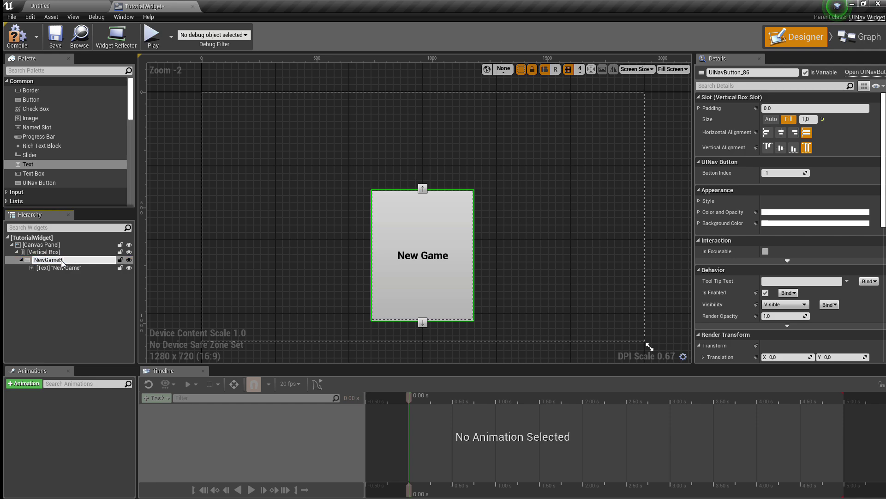
{"action": "key", "text": "Return"}
Paste three copies of the New Game button into the vertical box.
{"action": "left_click", "coordinate": [46, 244]}
{"action": "left_click", "coordinate": [52, 253]}
{"action": "key", "text": "ctrl+v"}
{"action": "left_click", "coordinate": [54, 253]}
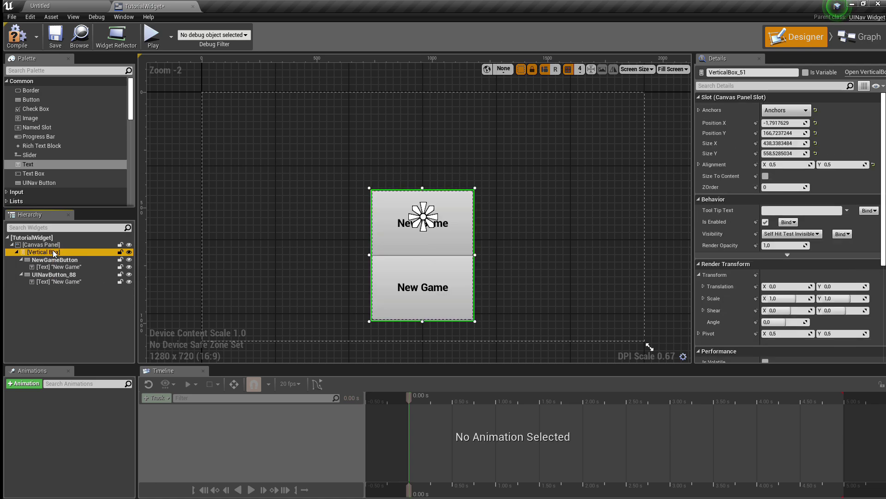
{"action": "key", "text": "ctrl+v"}
{"action": "left_click", "coordinate": [54, 252]}
{"action": "key", "text": "ctrl+v"}
Rename the second button as OptionsButton and change its label to "Options".
{"action": "left_click", "coordinate": [54, 275]}
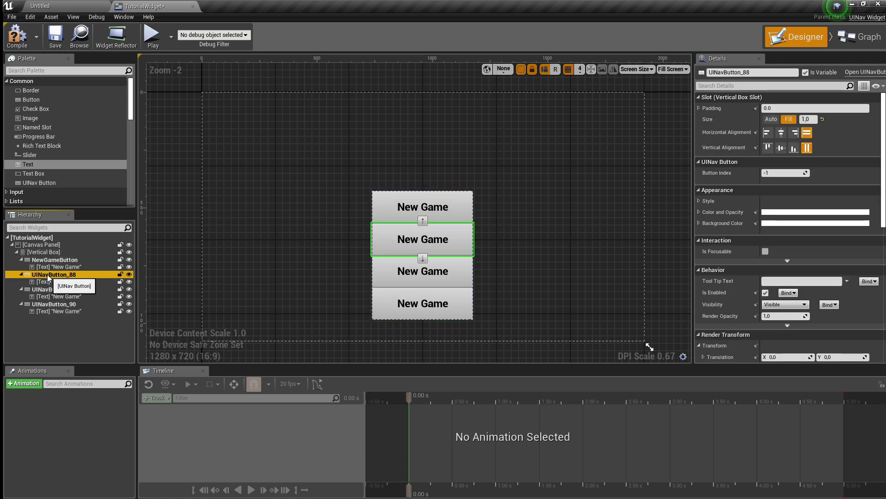
{"action": "left_click", "coordinate": [48, 275]}
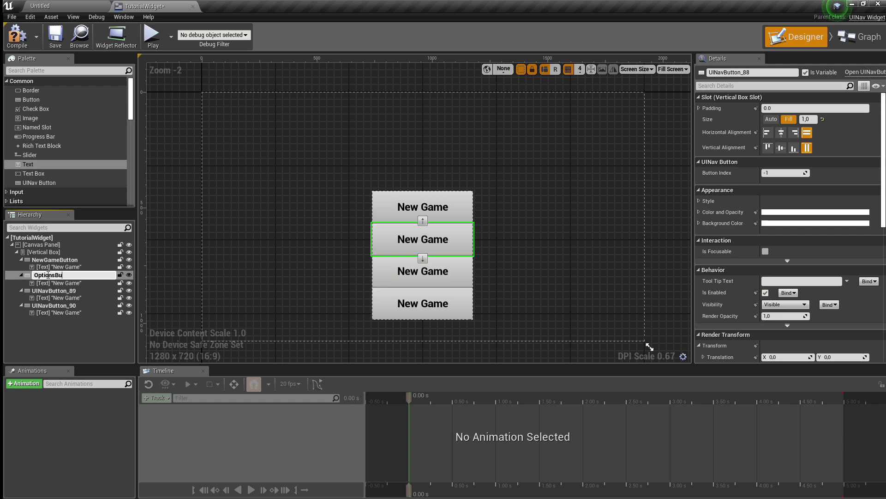
{"action": "key", "text": "Return"}
{"action": "left_click", "coordinate": [64, 281]}
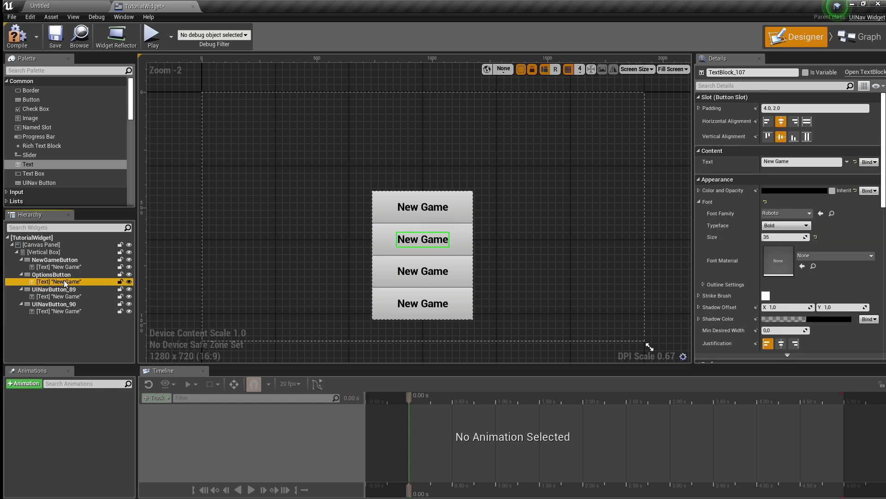
{"action": "left_click", "coordinate": [784, 161]}
{"action": "left_click", "coordinate": [788, 161]}
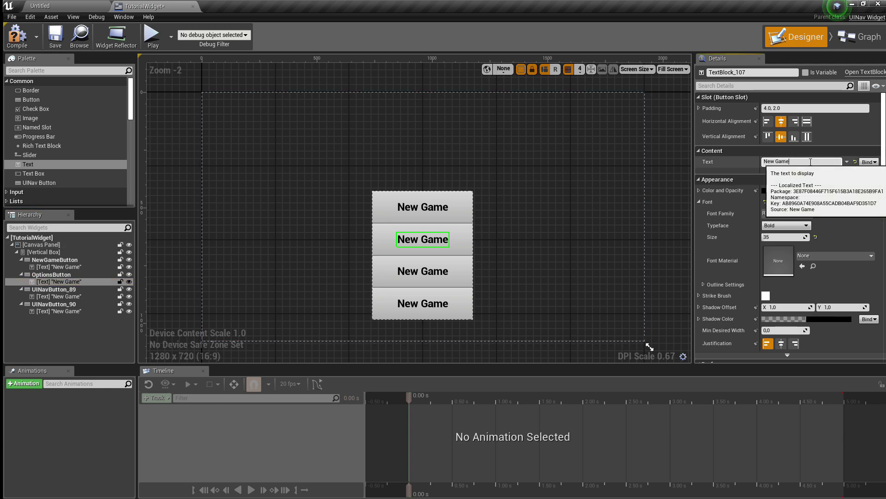
{"action": "key", "text": "BackSpace"}
{"action": "key", "text": "BackSpace"}
{"action": "key", "text": "BackSpace"}
{"action": "key", "text": "BackSpace"}
{"action": "key", "text": "BackSpace"}
{"action": "key", "text": "BackSpace"}
{"action": "key", "text": "BackSpace"}
{"action": "key", "text": "BackSpace"}
{"action": "type", "text": "Options"}
{"action": "key", "text": "Return"}
Rename the third button as CreditsButton and change its label to "Credits".
{"action": "left_click", "coordinate": [52, 290]}
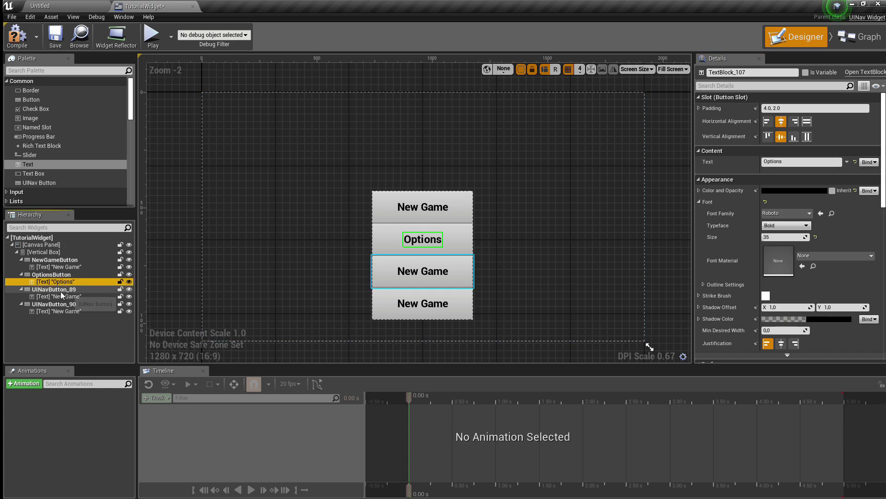
{"action": "left_click", "coordinate": [52, 290]}
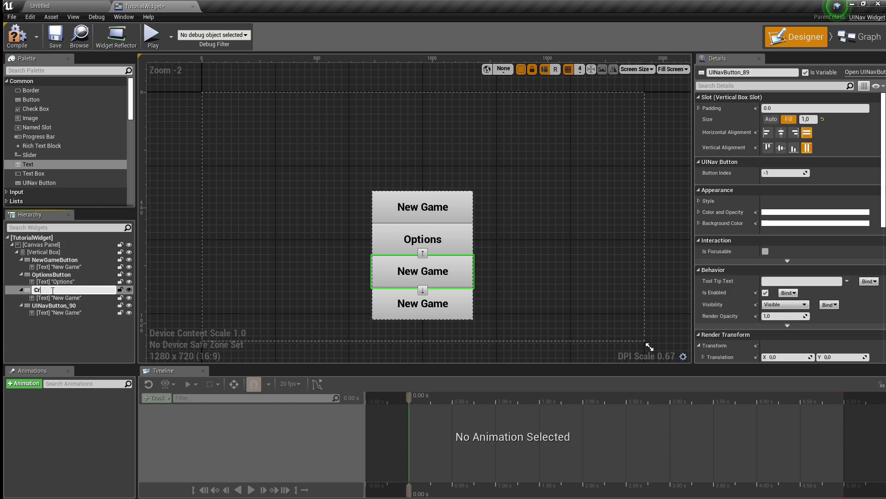
{"action": "type", "text": "CreditsButton"}
{"action": "key", "text": "Return"}
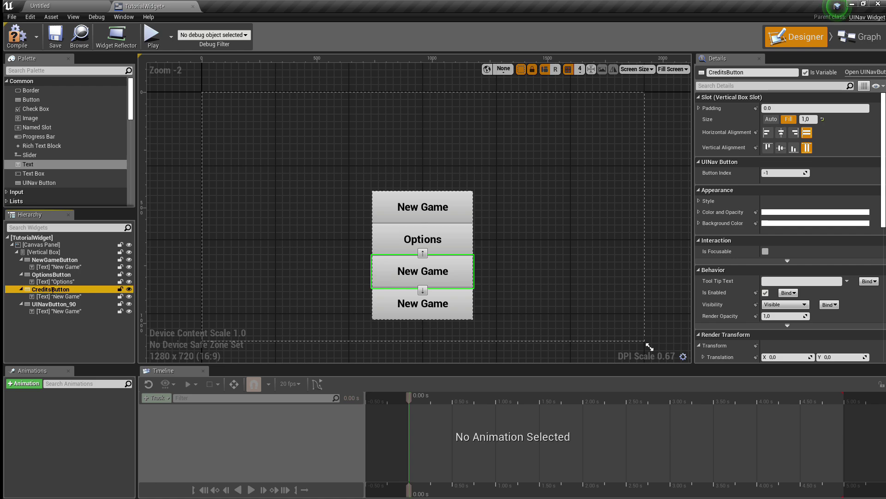
{"action": "left_click", "coordinate": [58, 297]}
{"action": "left_click", "coordinate": [784, 162]}
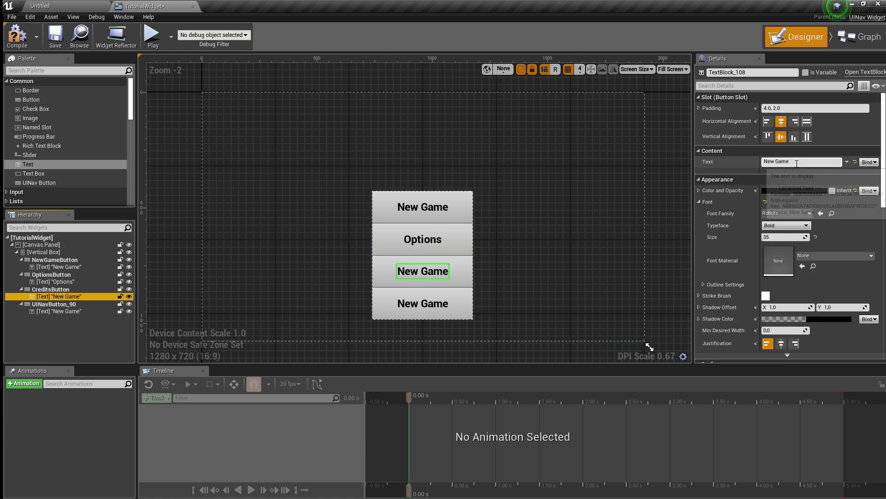
{"action": "type", "text": "Credits"}
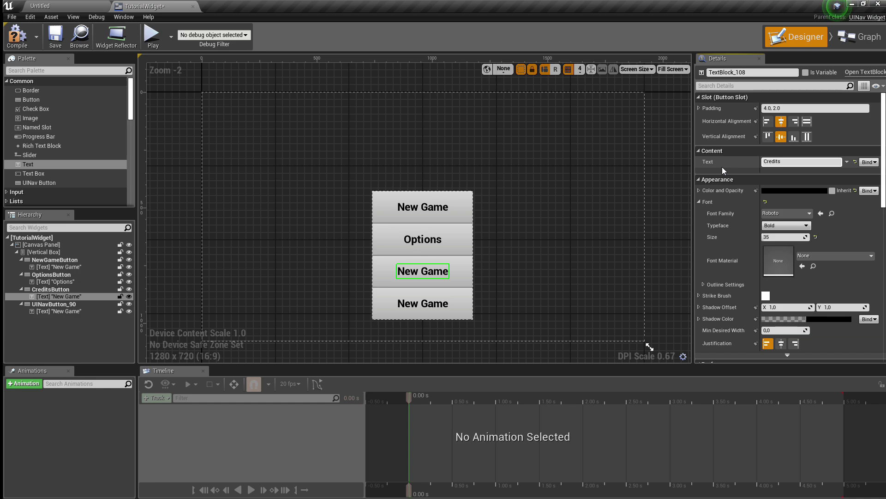
Rename the fourth button as ExitButton, change its label to "Exit" and compile the widget.
{"action": "left_click", "coordinate": [60, 304]}
{"action": "double_click", "coordinate": [63, 305]}
{"action": "type", "text": "E"}
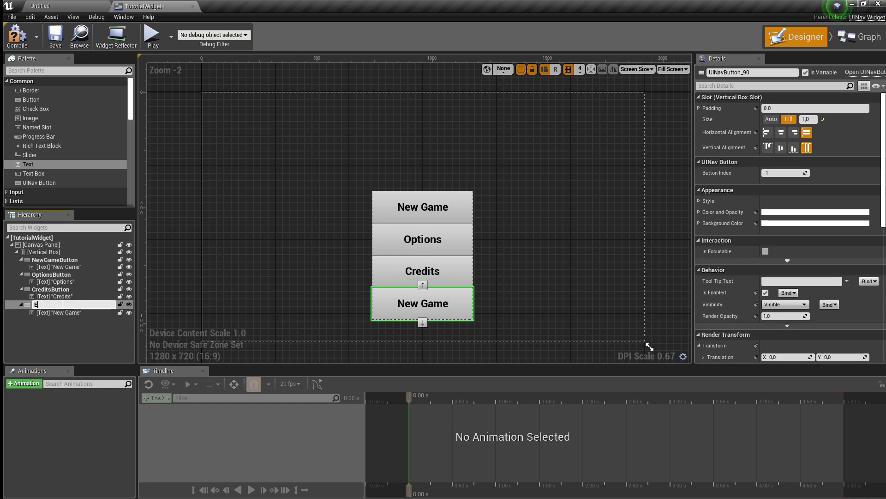
{"action": "type", "text": "xitButton"}
{"action": "key", "text": "Return"}
{"action": "left_click", "coordinate": [59, 313]}
{"action": "left_click_drag", "start_coordinate": [790, 162], "coordinate": [724, 165]}
{"action": "type", "text": "Exit"}
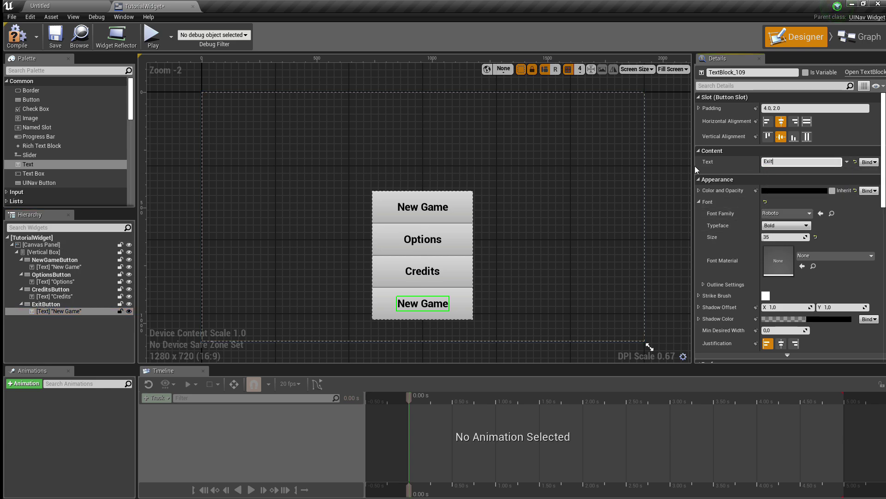
{"action": "key", "text": "Return"}
{"action": "left_click", "coordinate": [17, 36]}
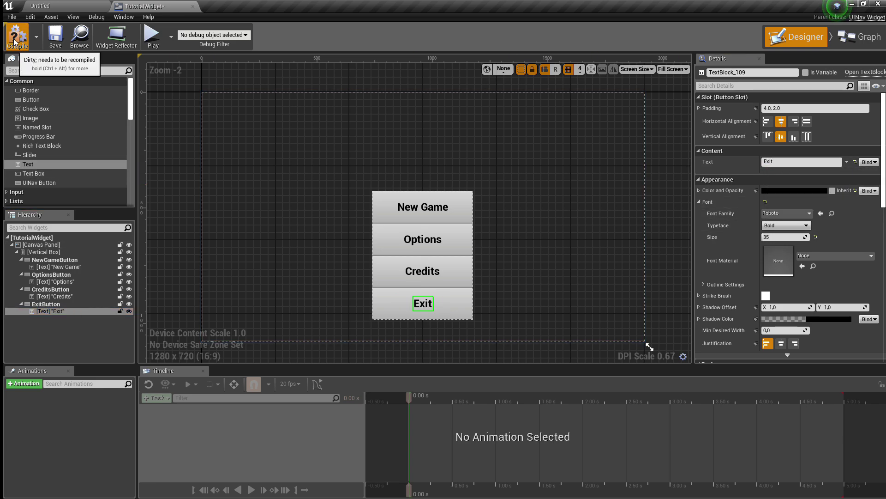
Set the font size of the New Game, Options, Credits and Exit labels together to 40 and compile the widget.
{"action": "left_click", "coordinate": [333, 182]}
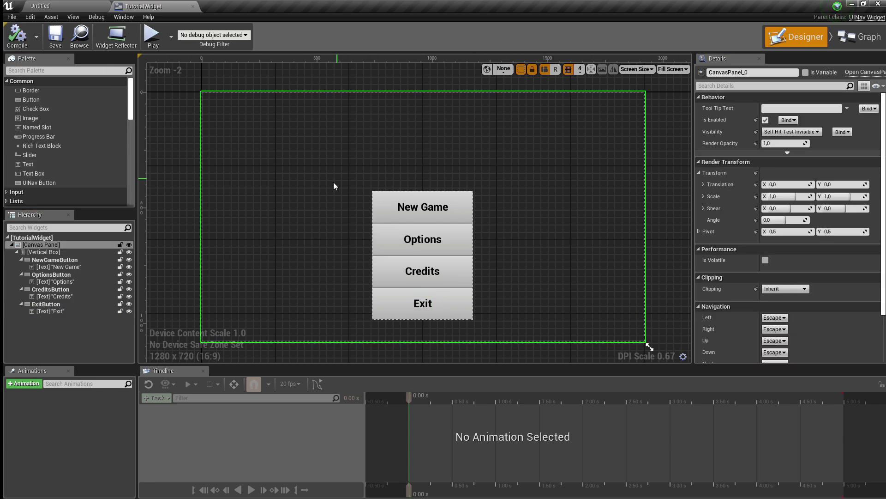
{"action": "left_click", "coordinate": [422, 207]}
{"action": "left_click", "coordinate": [425, 240]}
{"action": "left_click", "coordinate": [424, 271]}
{"action": "left_click", "coordinate": [423, 304]}
{"action": "left_click", "coordinate": [427, 206]}
{"action": "left_click", "coordinate": [425, 239], "text": "ctrl"}
{"action": "left_click", "coordinate": [424, 272], "text": "ctrl"}
{"action": "left_click", "coordinate": [425, 304], "text": "ctrl"}
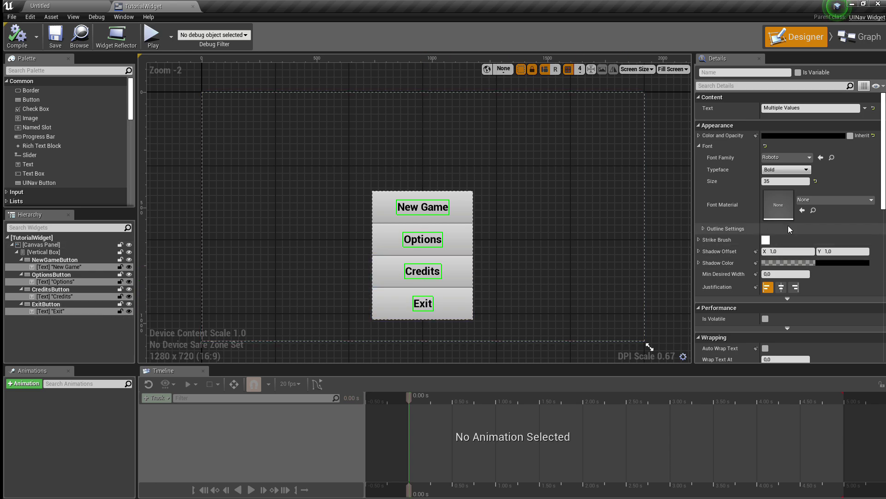
{"action": "left_click", "coordinate": [784, 181]}
{"action": "type", "text": "40"}
{"action": "key", "text": "Return"}
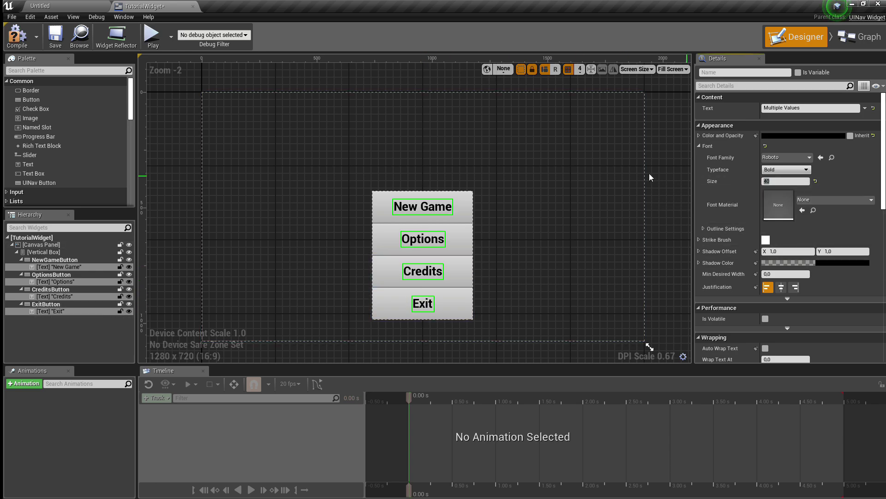
{"action": "left_click", "coordinate": [346, 165]}
{"action": "left_click", "coordinate": [9, 37]}
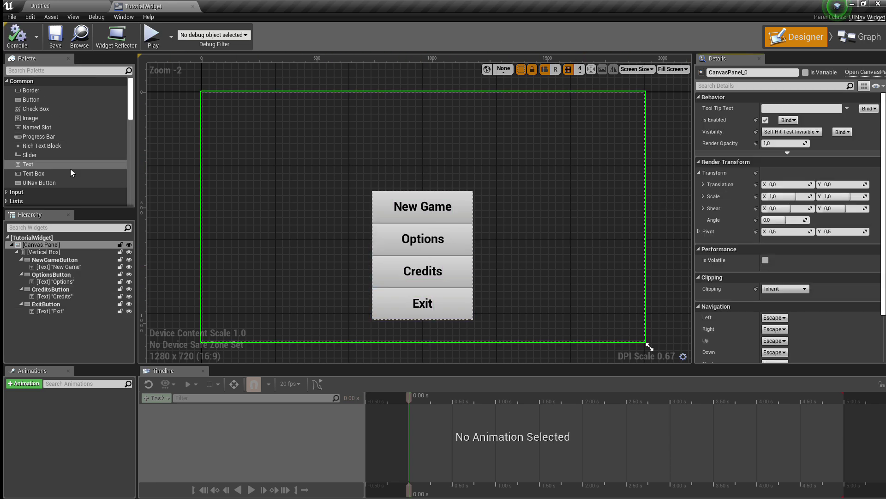
Add a text block to the canvas above the menu buttons and set its font size to 120.
{"action": "left_click_drag", "start_coordinate": [28, 165], "coordinate": [387, 130]}
{"action": "left_click", "coordinate": [777, 285]}
{"action": "type", "text": "150"}
{"action": "key", "text": "Return"}
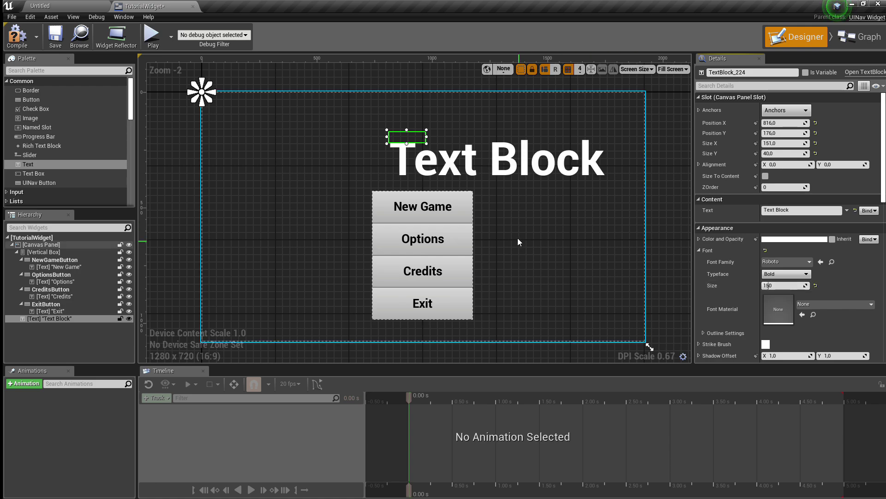
{"action": "type", "text": "120"}
{"action": "key", "text": "Return"}
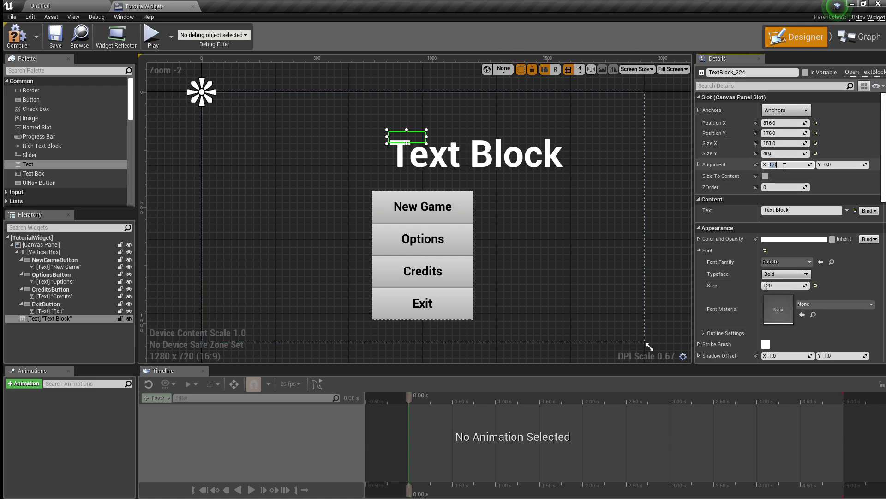
Anchor the text block at the canvas's top centre with 0.5 alignment on both axes and move it down to about Y 190.
{"action": "type", "text": "0,5"}
{"action": "key", "text": "Return"}
{"action": "left_click", "coordinate": [787, 110]}
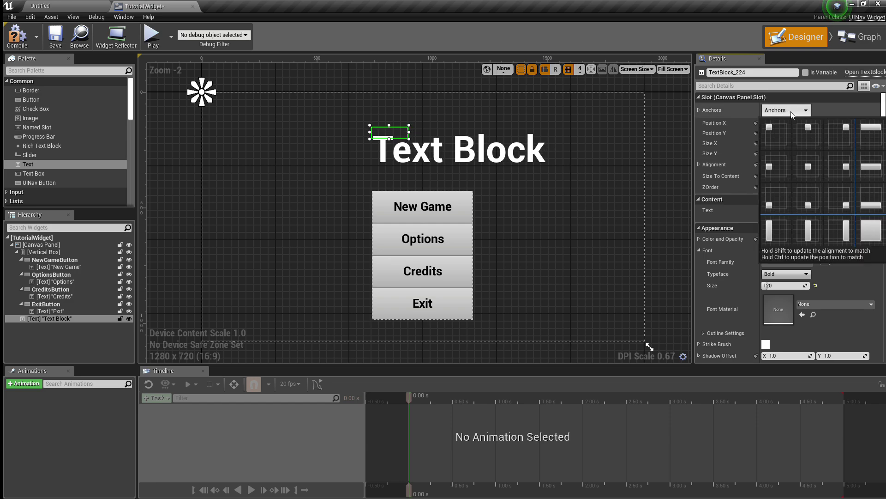
{"action": "left_click", "coordinate": [809, 141], "text": "ctrl"}
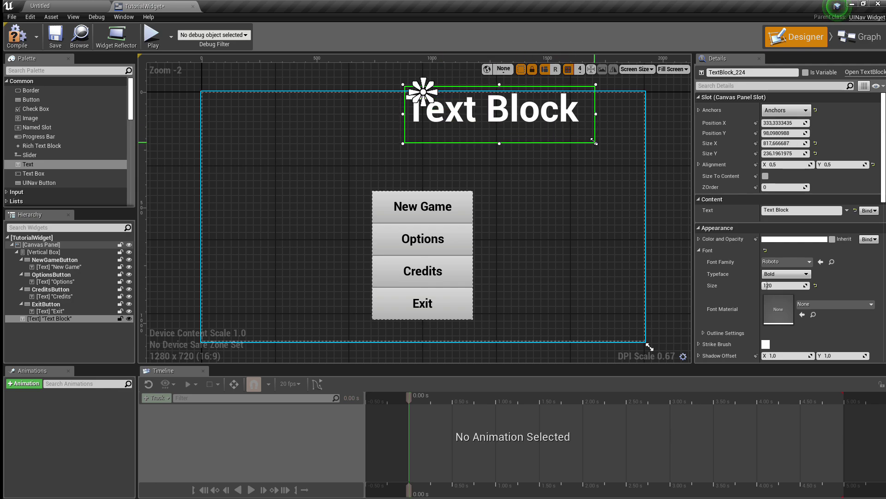
{"action": "left_click", "coordinate": [794, 109]}
{"action": "left_click", "coordinate": [808, 134], "text": "ctrl"}
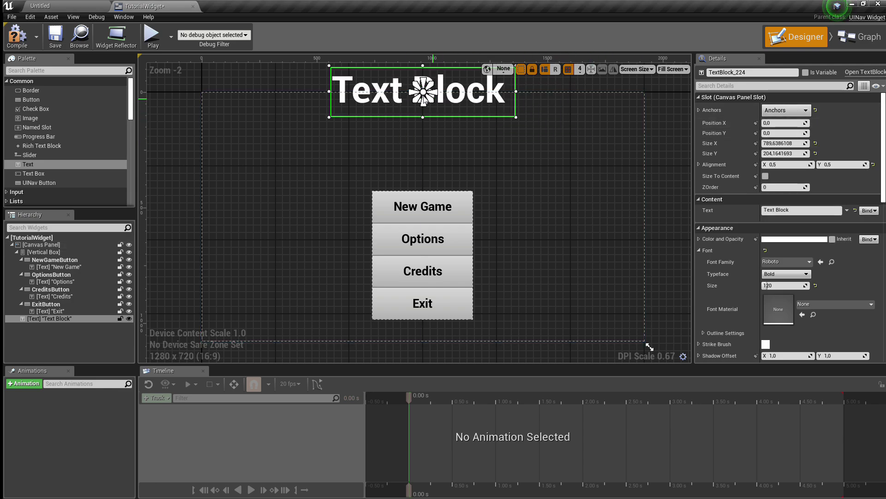
{"action": "left_click_drag", "start_coordinate": [468, 99], "coordinate": [467, 143]}
Change the text block's content to "My Game" and centre its justification.
{"action": "left_click", "coordinate": [780, 210]}
{"action": "type", "text": "My Game"}
{"action": "key", "text": "Return"}
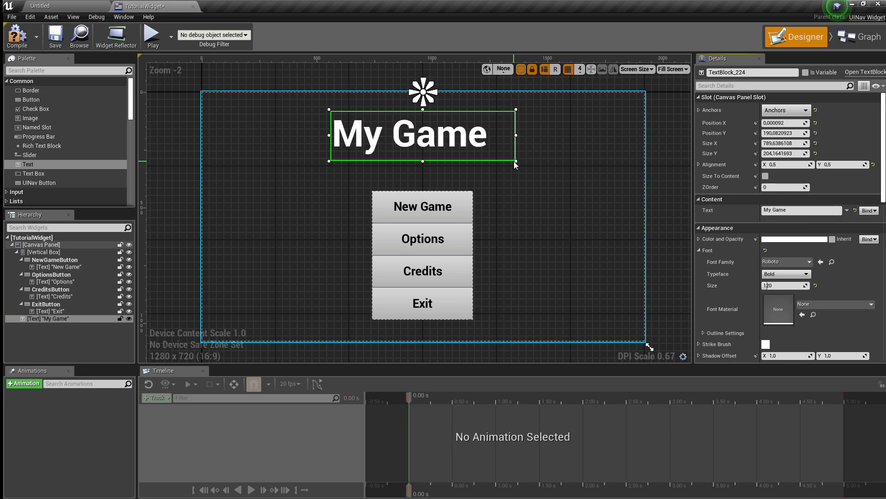
{"action": "scroll", "coordinate": [819, 262], "scroll_direction": "down", "scroll_amount": 3}
{"action": "left_click", "coordinate": [781, 318]}
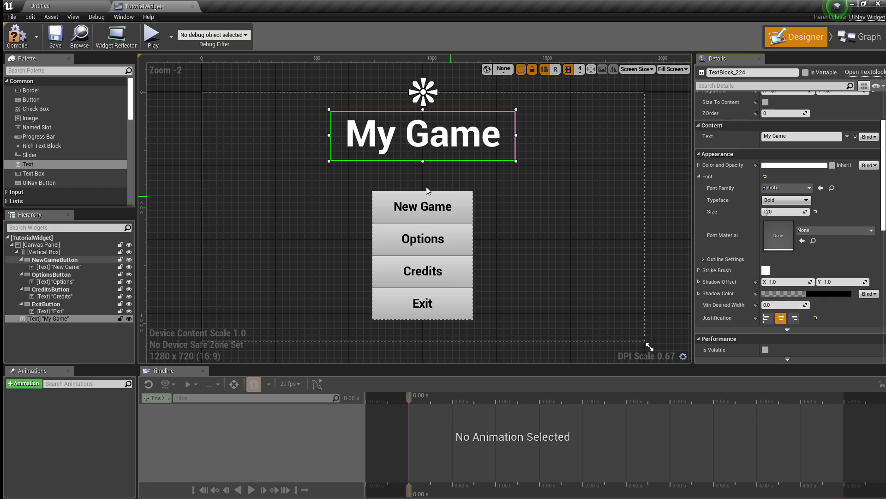
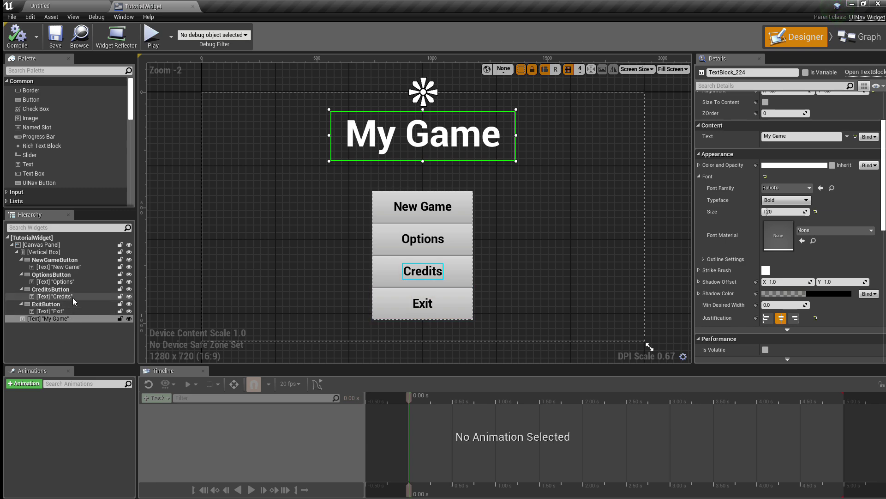
Examine the order of the canvas panel, vertical box and buttons in the hierarchy, along with the widget's event graph.
{"action": "left_click", "coordinate": [64, 331]}
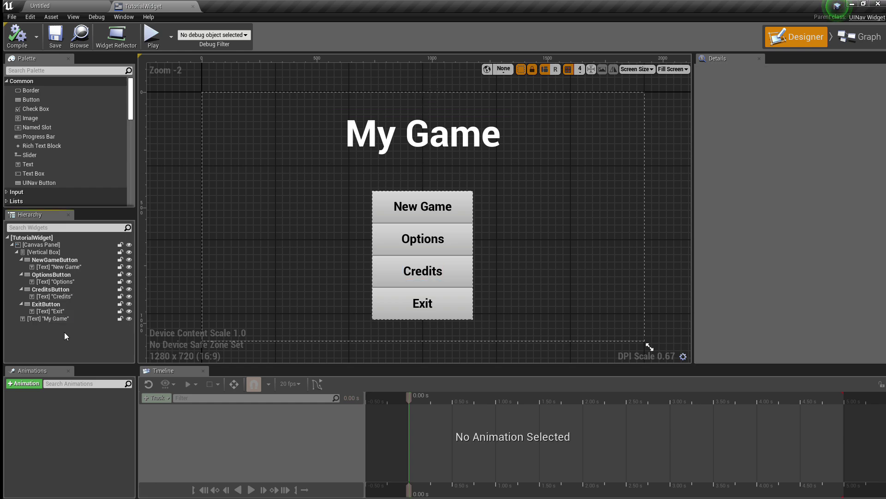
{"action": "left_click", "coordinate": [73, 260]}
{"action": "left_click", "coordinate": [73, 252]}
{"action": "left_click", "coordinate": [73, 244]}
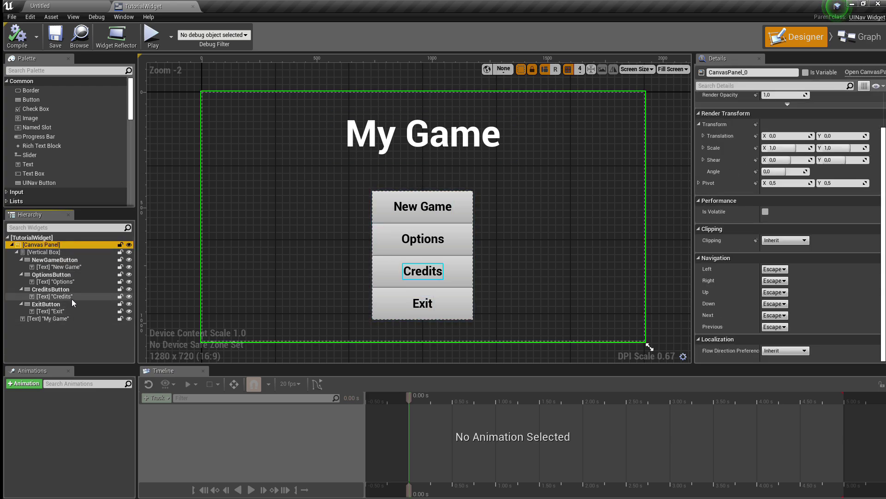
{"action": "left_click", "coordinate": [81, 262]}
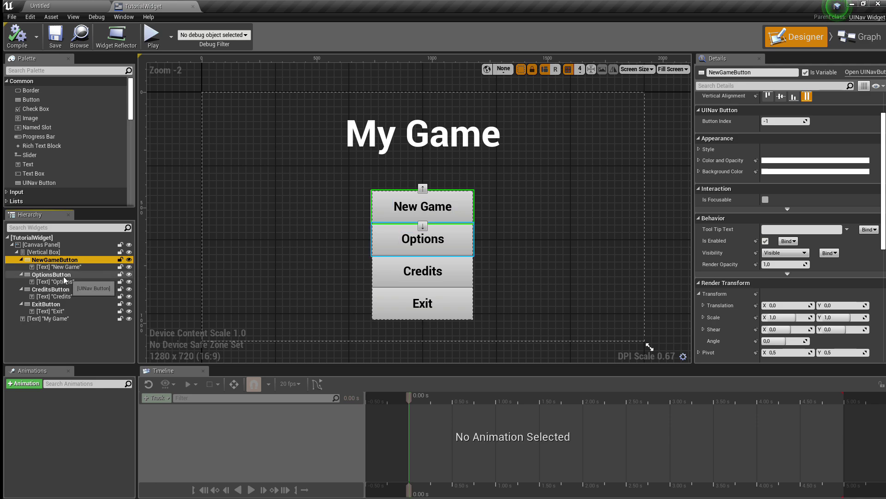
{"action": "left_click", "coordinate": [64, 276]}
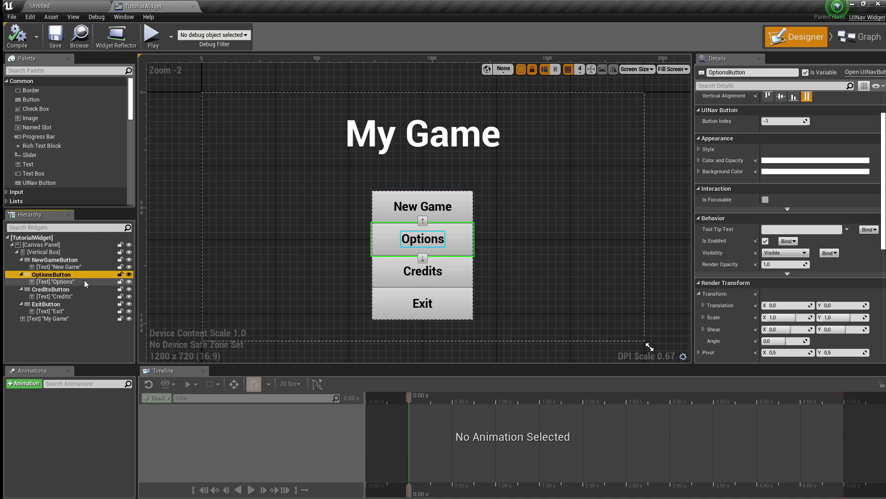
{"action": "left_click", "coordinate": [868, 40]}
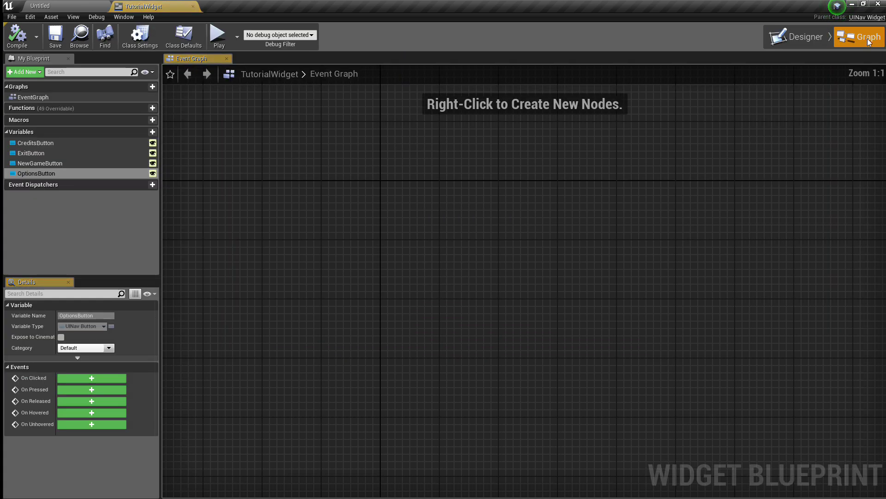
{"action": "right_click_drag", "start_coordinate": [539, 227], "coordinate": [464, 241]}
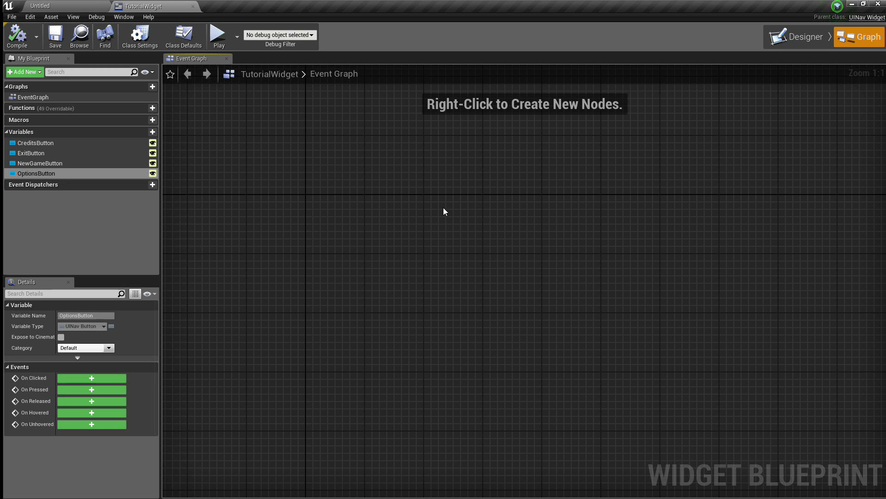
{"action": "left_click", "coordinate": [795, 38]}
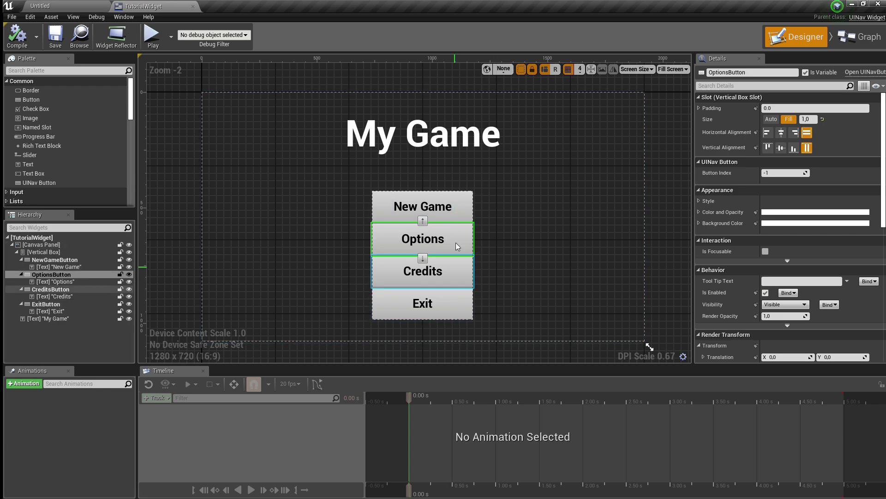
Add an Append Navigation Grid 1D node to the widget's event graph.
{"action": "left_click", "coordinate": [853, 36]}
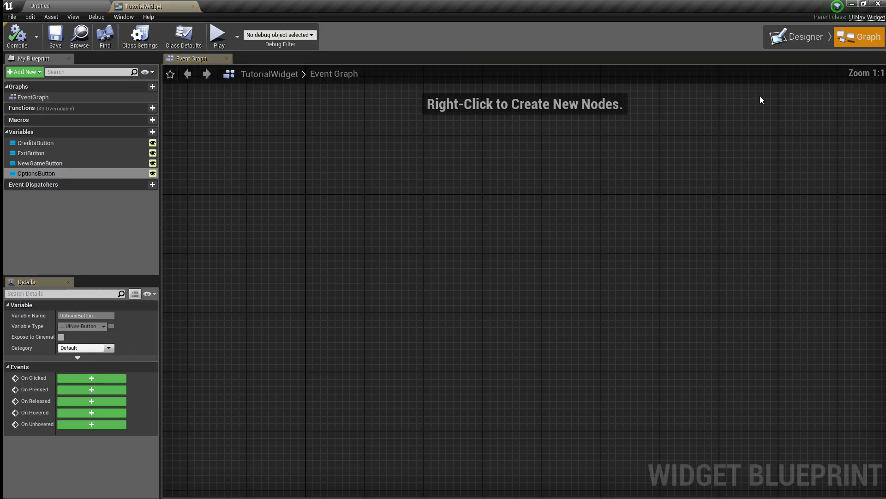
{"action": "right_click", "coordinate": [442, 215]}
{"action": "type", "text": "appendna"}
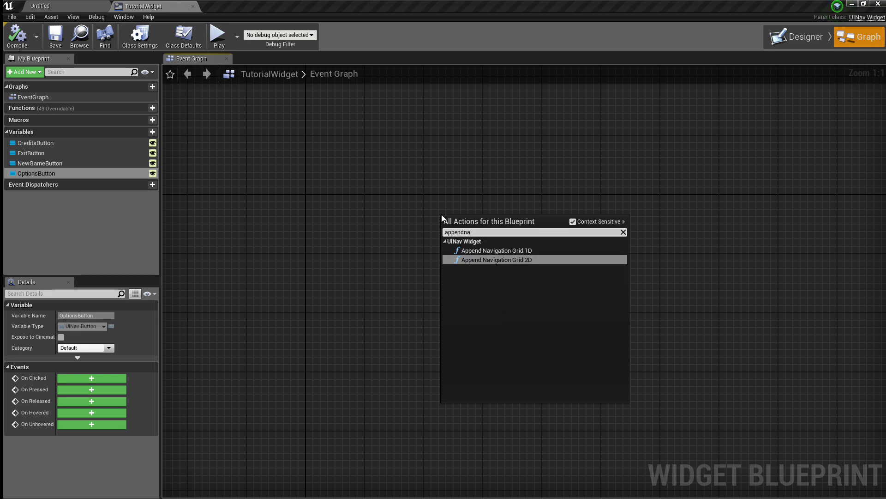
{"action": "key", "text": "Up"}
{"action": "key", "text": "Return"}
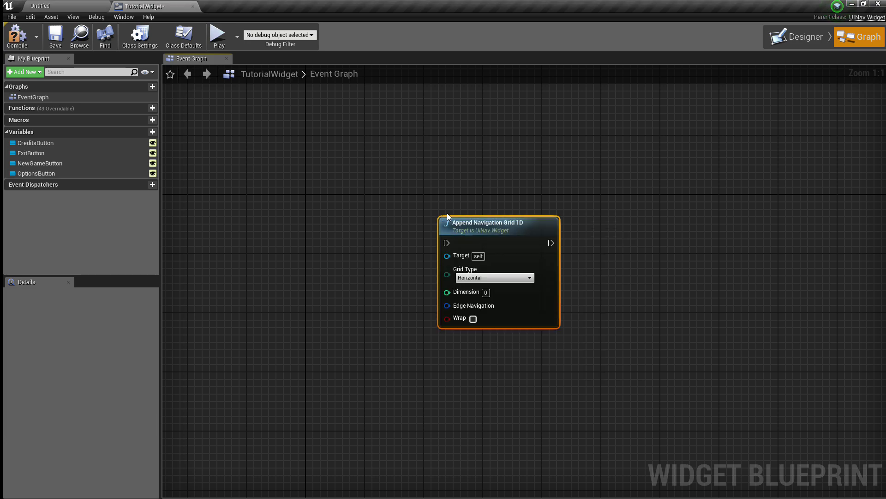
Add an Append Navigation Grid 2D node and align it beside the 1D grid node.
{"action": "right_click", "coordinate": [653, 241]}
{"action": "type", "text": "appendna"}
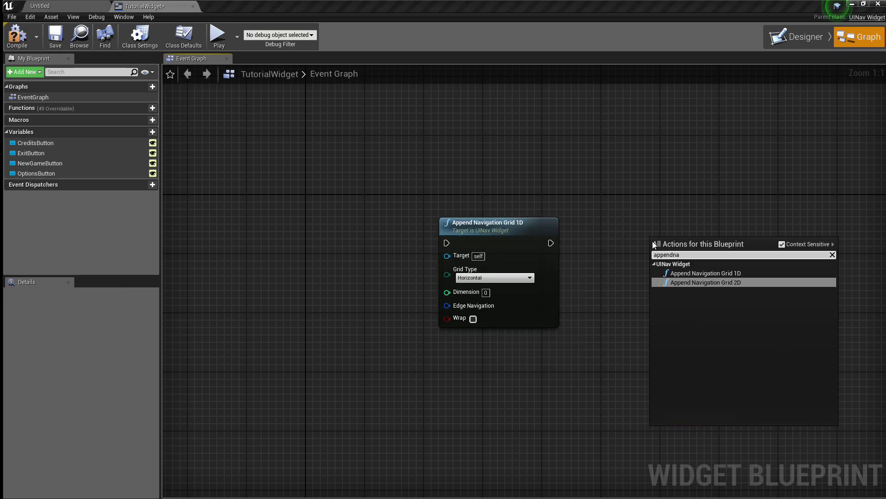
{"action": "key", "text": "Return"}
{"action": "left_click_drag", "start_coordinate": [653, 245], "coordinate": [611, 223]}
{"action": "left_click", "coordinate": [568, 193]}
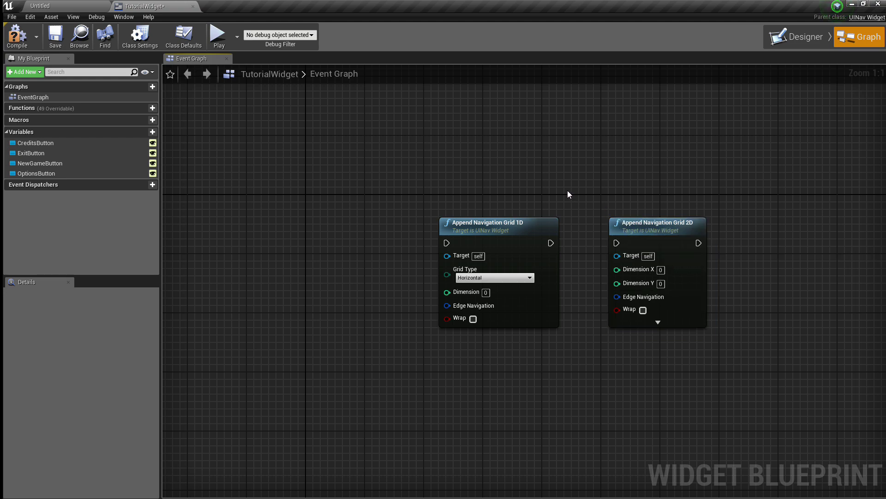
Set the Append Navigation Grid 1D node's Grid Type to Vertical and move both grid nodes slightly up.
{"action": "left_click", "coordinate": [509, 230]}
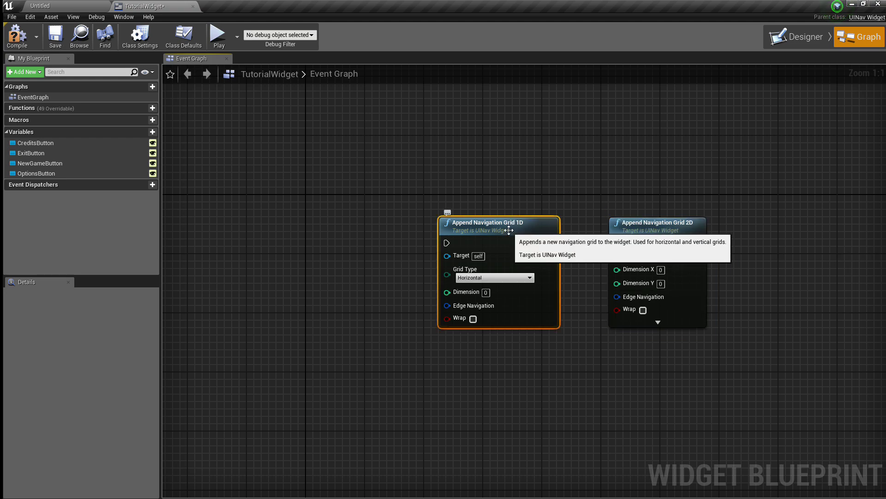
{"action": "left_click", "coordinate": [485, 280]}
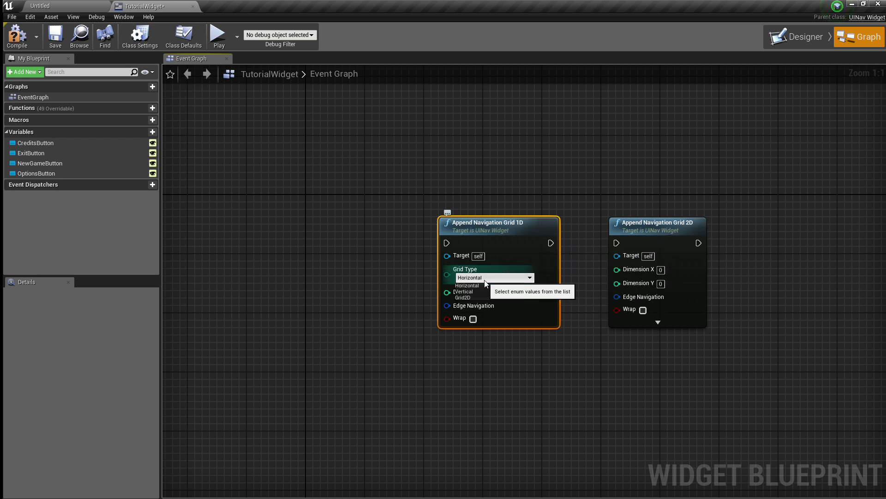
{"action": "left_click", "coordinate": [465, 298]}
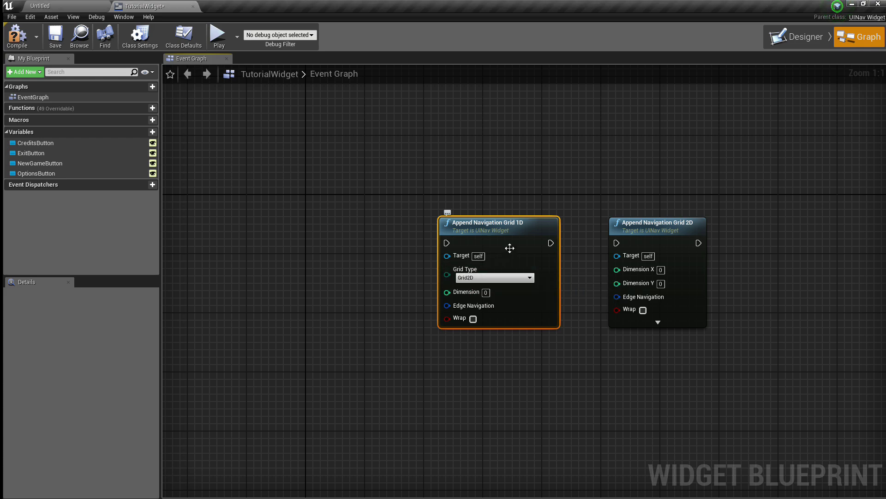
{"action": "left_click", "coordinate": [514, 183]}
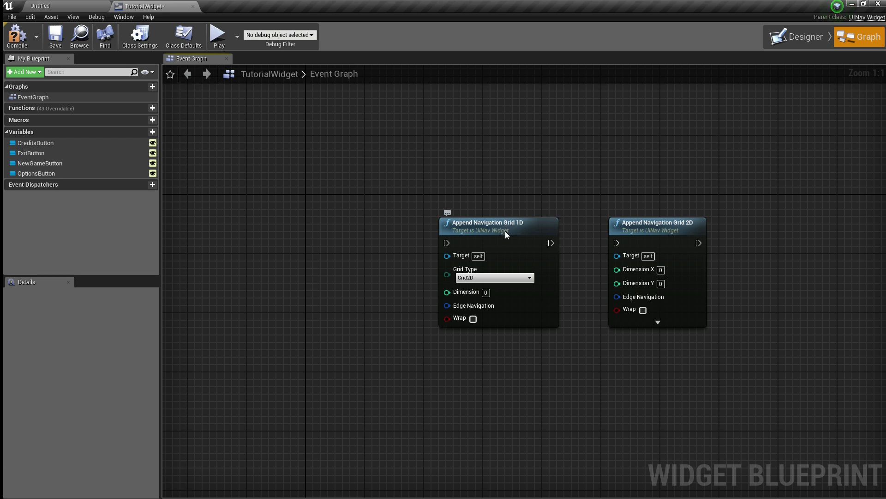
{"action": "left_click_drag", "start_coordinate": [505, 231], "coordinate": [497, 209]}
{"action": "left_click_drag", "start_coordinate": [680, 223], "coordinate": [672, 200]}
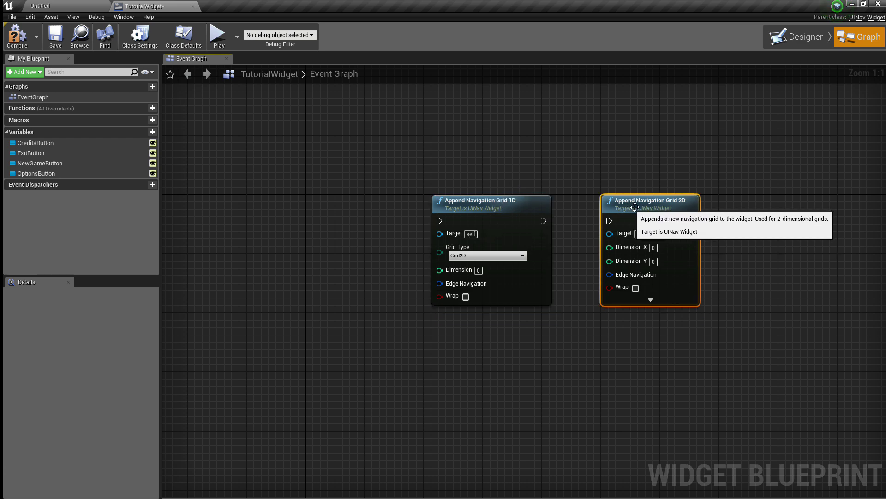
{"action": "left_click", "coordinate": [404, 308]}
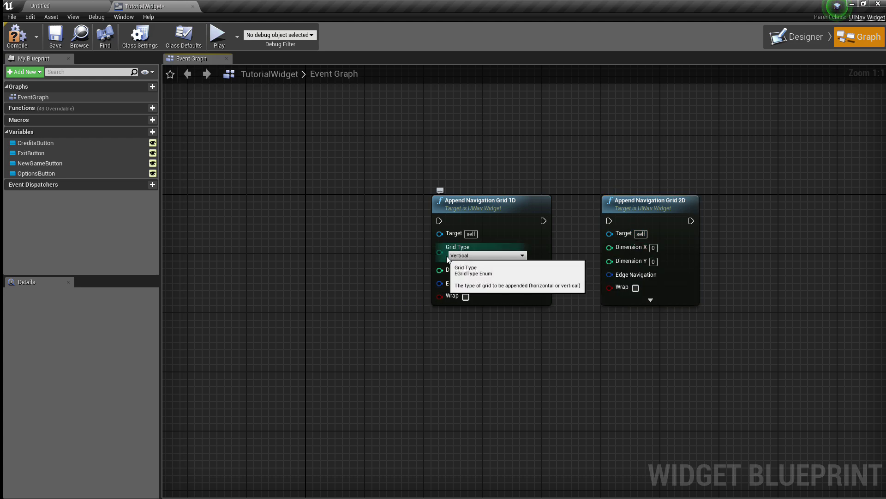
{"action": "left_click", "coordinate": [475, 255]}
{"action": "left_click", "coordinate": [469, 270]}
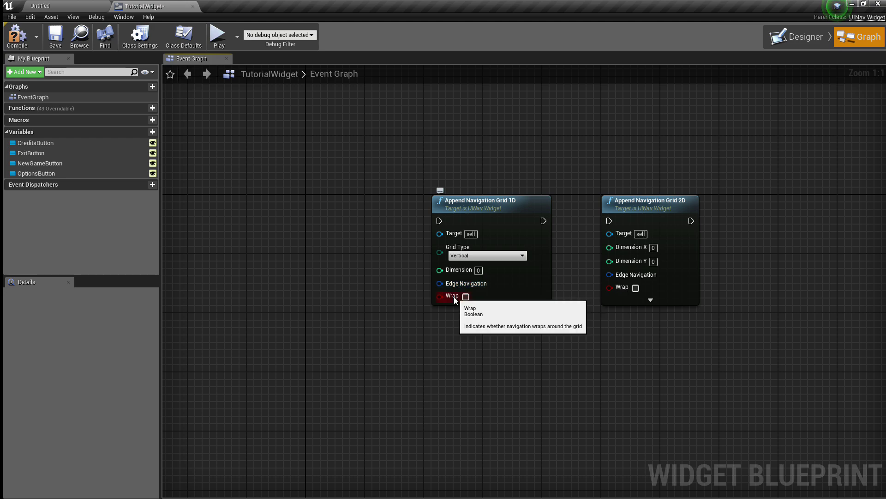
Review the order of the New Game, Options, Credits and Exit buttons in the widget's visual layout.
{"action": "left_click", "coordinate": [806, 41]}
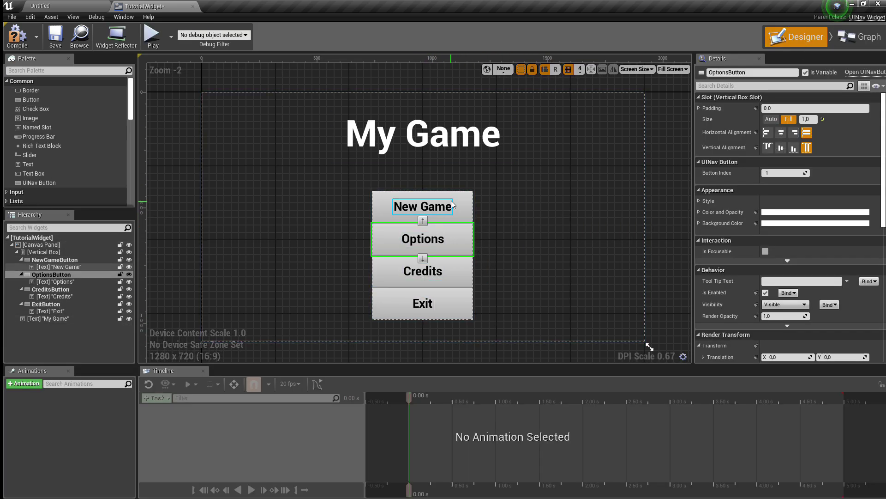
{"action": "left_click", "coordinate": [437, 207]}
{"action": "left_click", "coordinate": [423, 239]}
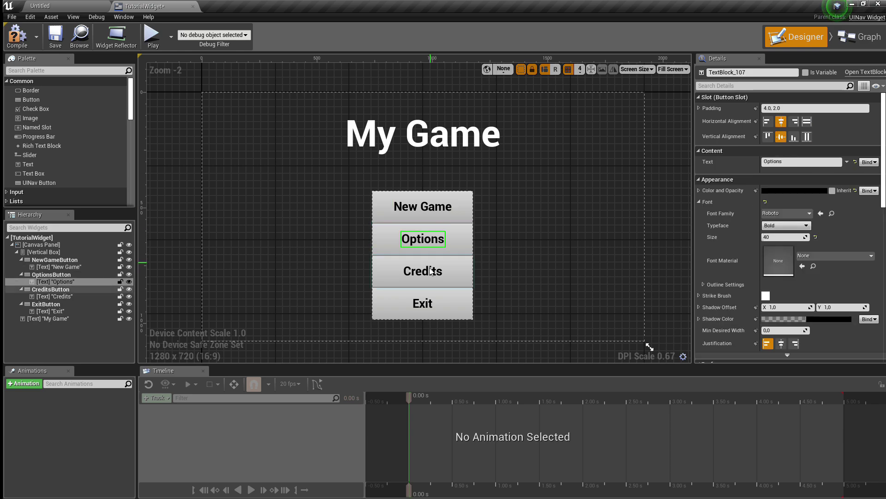
{"action": "left_click", "coordinate": [428, 270]}
{"action": "left_click", "coordinate": [425, 306]}
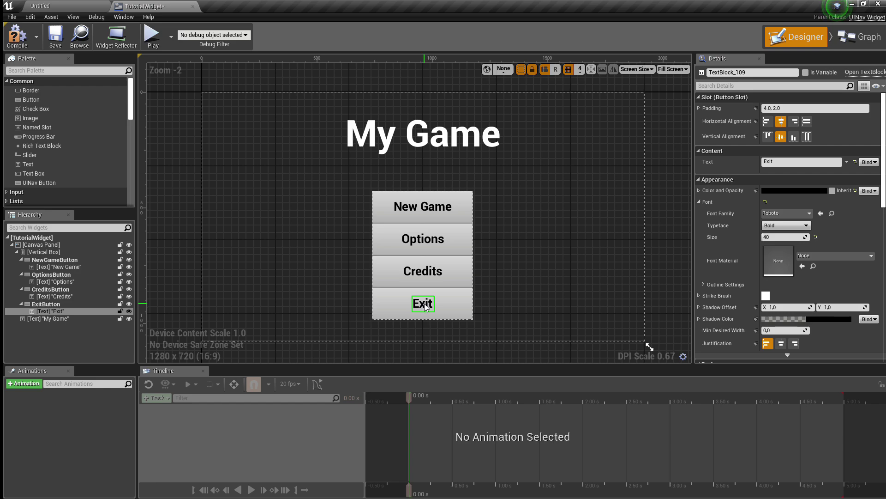
{"action": "left_click", "coordinate": [425, 212]}
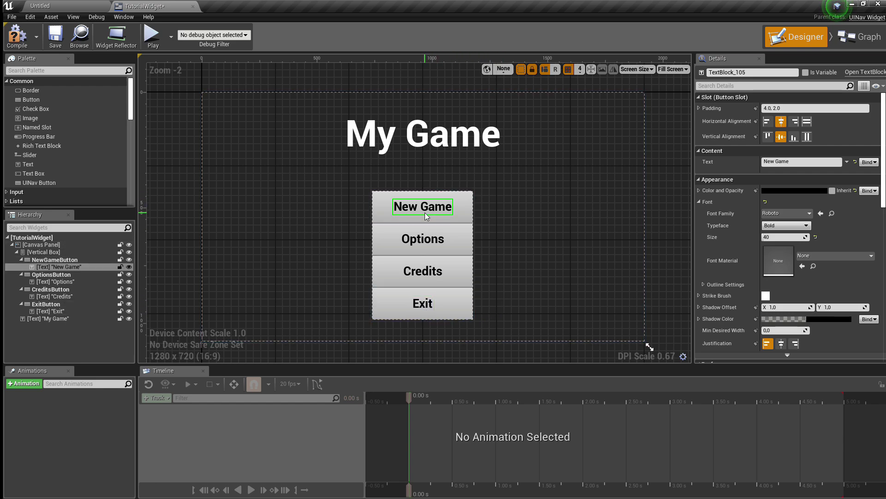
Examine the vertical sequence of the menu buttons and its two ends, New Game and Exit, in the widget layout.
{"action": "left_click", "coordinate": [423, 239]}
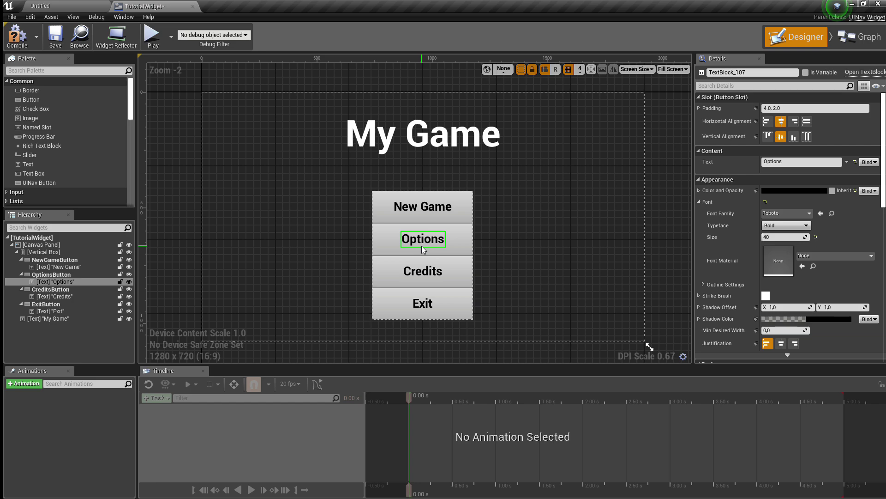
{"action": "left_click", "coordinate": [423, 270]}
{"action": "left_click", "coordinate": [422, 239]}
{"action": "left_click", "coordinate": [425, 206]}
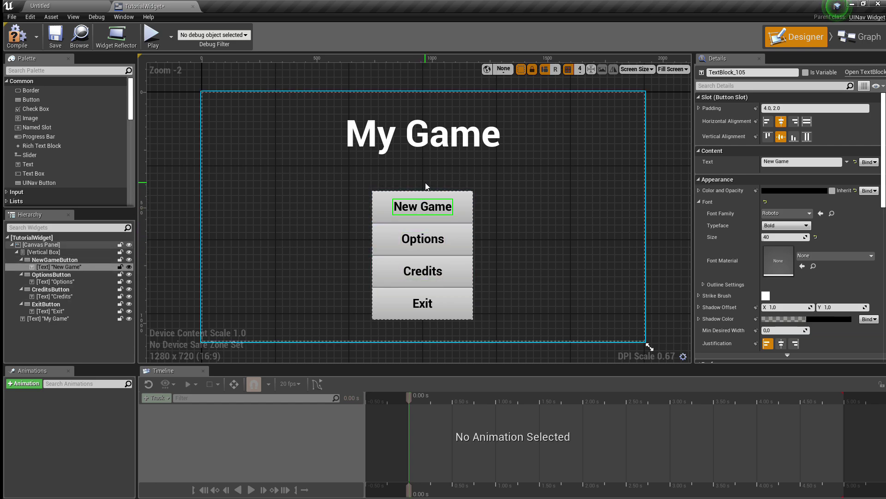
{"action": "left_click", "coordinate": [422, 305]}
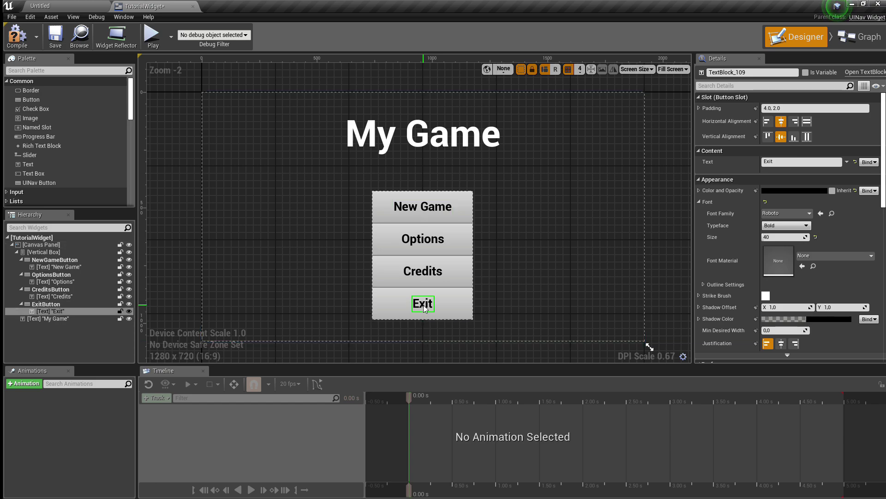
Add a Make ButtonNavigation node feeding the Edge Navigation input of Append Navigation Grid 1D.
{"action": "left_click", "coordinate": [861, 36]}
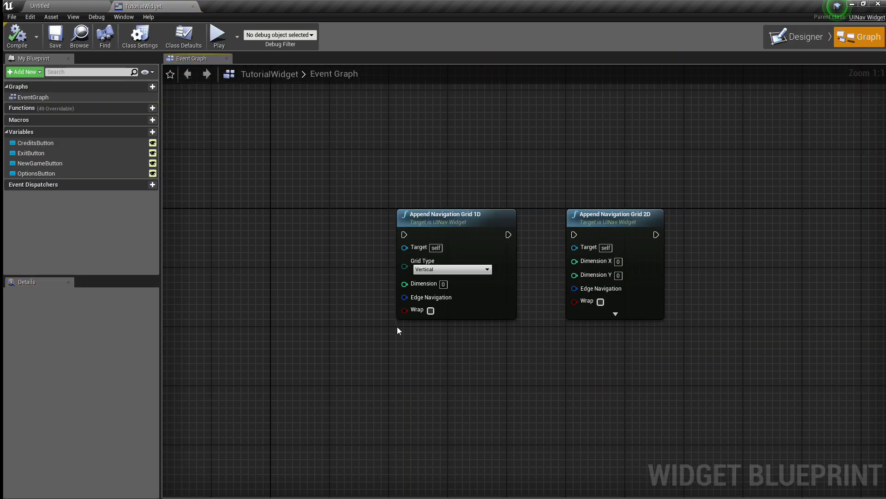
{"action": "left_click_drag", "start_coordinate": [404, 297], "coordinate": [369, 347]}
{"action": "type", "text": "ma"}
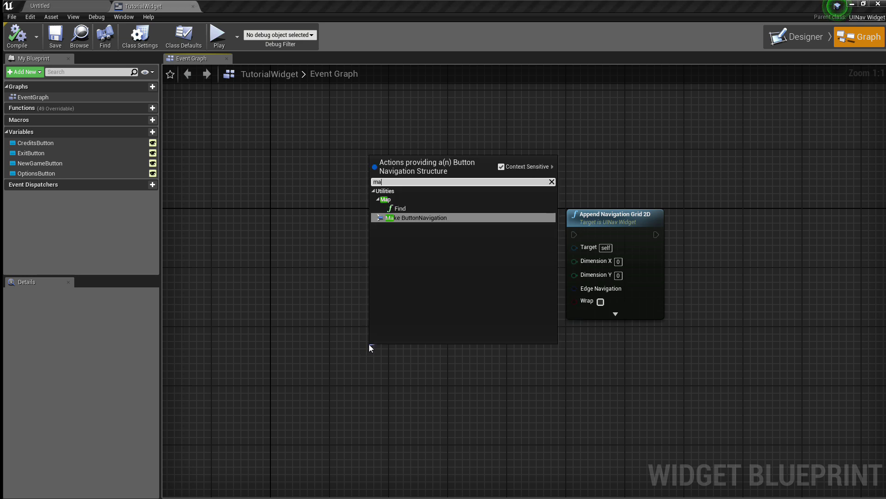
{"action": "key", "text": "Return"}
{"action": "left_click_drag", "start_coordinate": [595, 386], "coordinate": [431, 339]}
{"action": "left_click", "coordinate": [503, 354]}
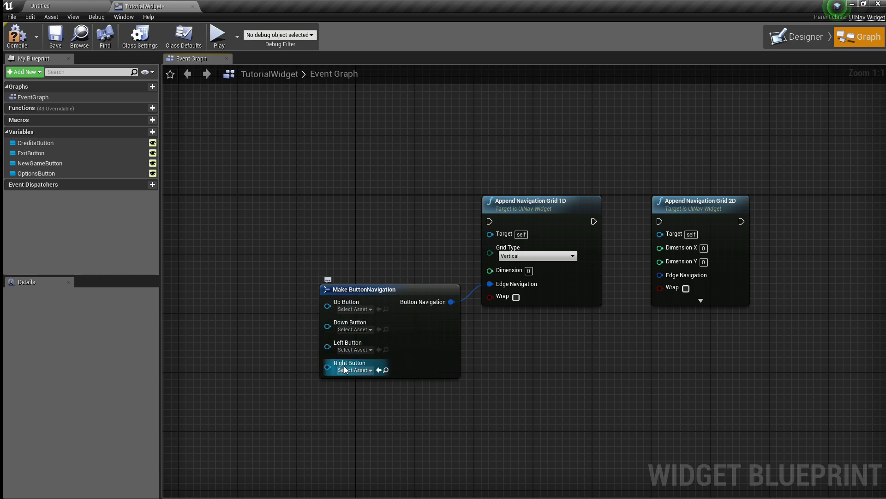
Check in the widget layout which neighbours the menu buttons have above, below and to the sides.
{"action": "left_click", "coordinate": [793, 37]}
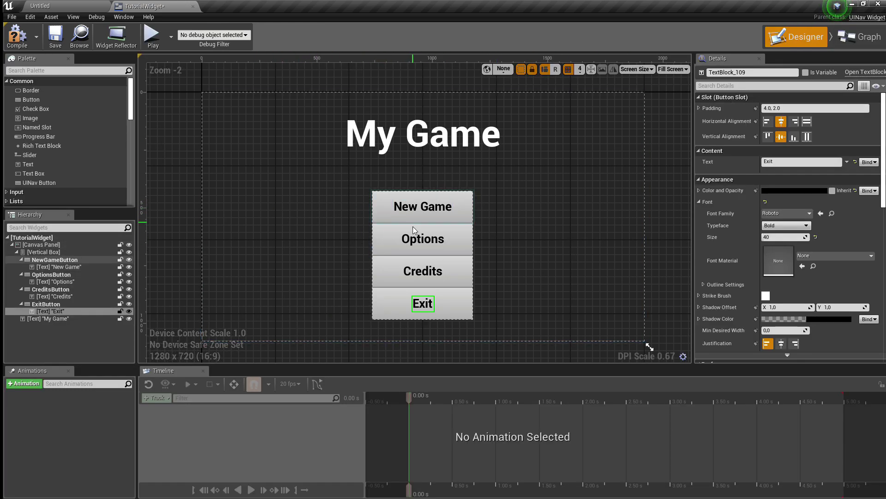
{"action": "left_click", "coordinate": [408, 242]}
{"action": "left_click", "coordinate": [409, 206]}
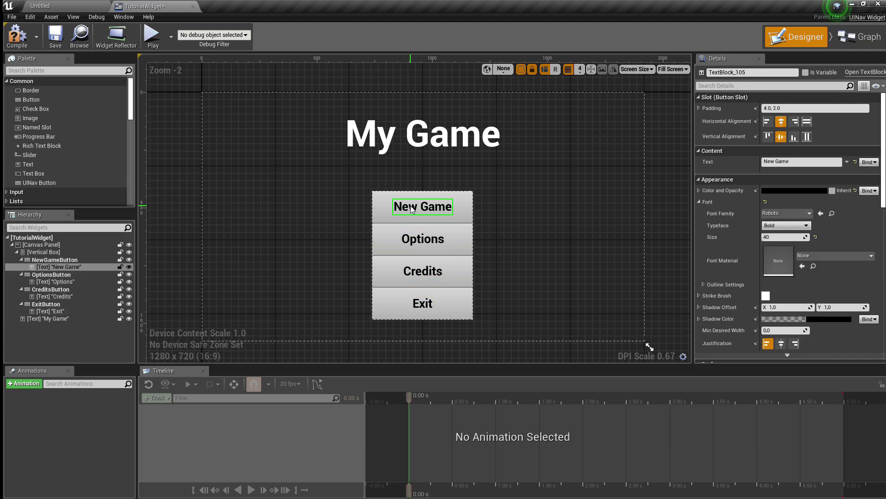
{"action": "left_click", "coordinate": [415, 270]}
{"action": "left_click", "coordinate": [423, 241]}
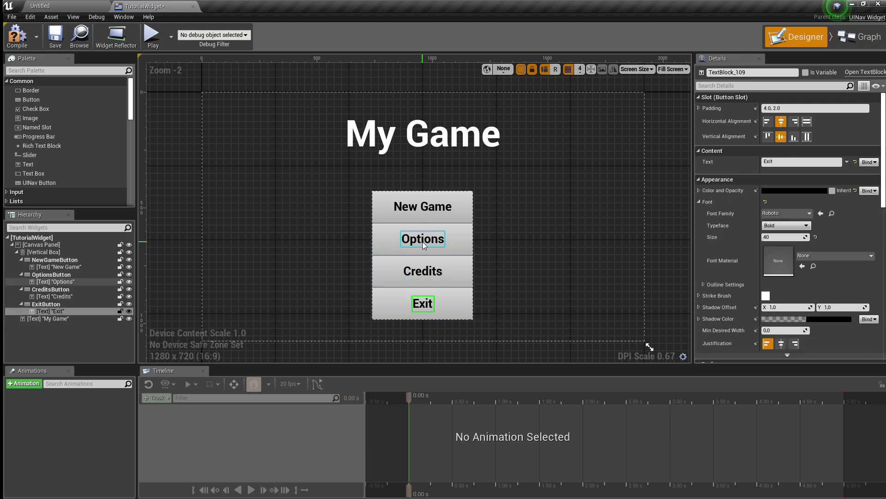
Return to the event graph and move the Make ButtonNavigation node slightly lower beside the 1D grid node.
{"action": "left_click", "coordinate": [859, 37]}
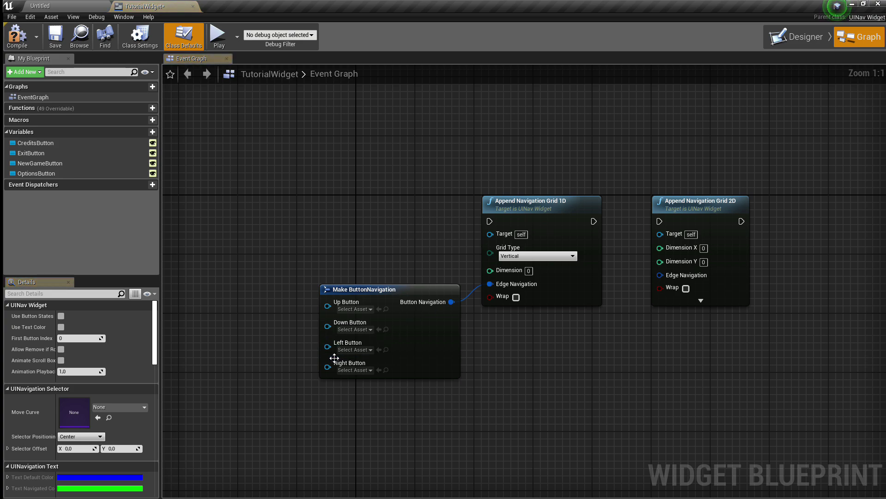
{"action": "right_click_drag", "start_coordinate": [259, 368], "coordinate": [411, 340]}
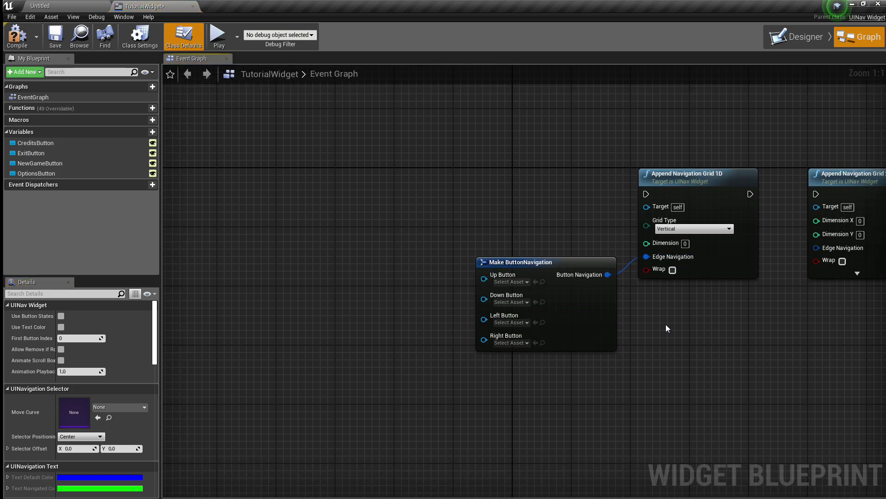
{"action": "right_click_drag", "start_coordinate": [623, 316], "coordinate": [513, 327]}
{"action": "left_click", "coordinate": [470, 336]}
{"action": "left_click_drag", "start_coordinate": [470, 336], "coordinate": [475, 340]}
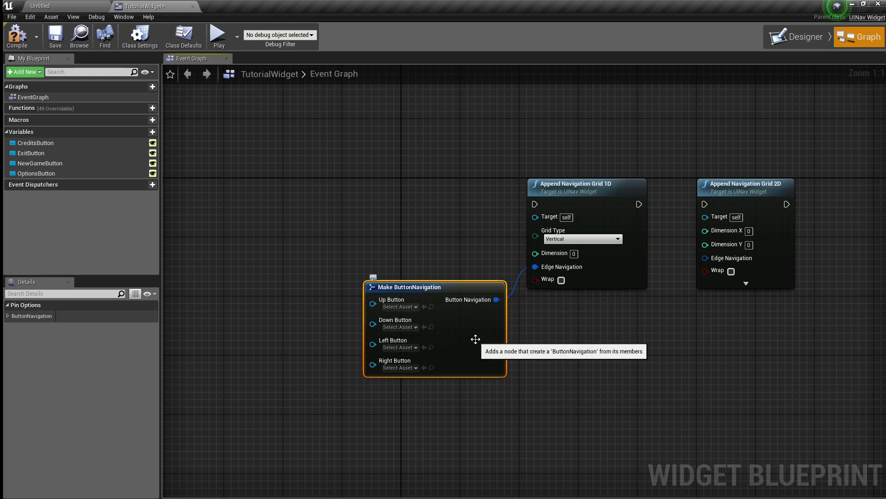
Add an Event Ready for Setup node above Make ButtonNavigation in the event graph.
{"action": "right_click_drag", "start_coordinate": [679, 316], "coordinate": [772, 335]}
{"action": "left_click", "coordinate": [467, 217]}
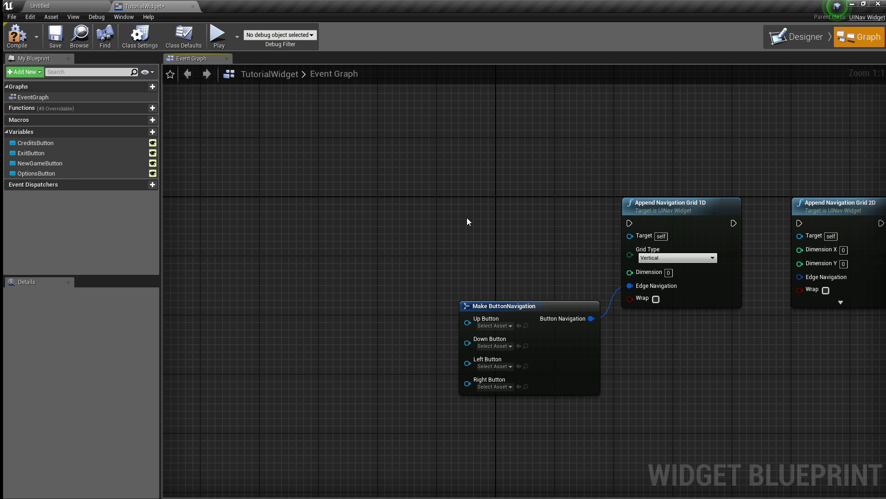
{"action": "right_click", "coordinate": [467, 222]}
{"action": "type", "text": "ready"}
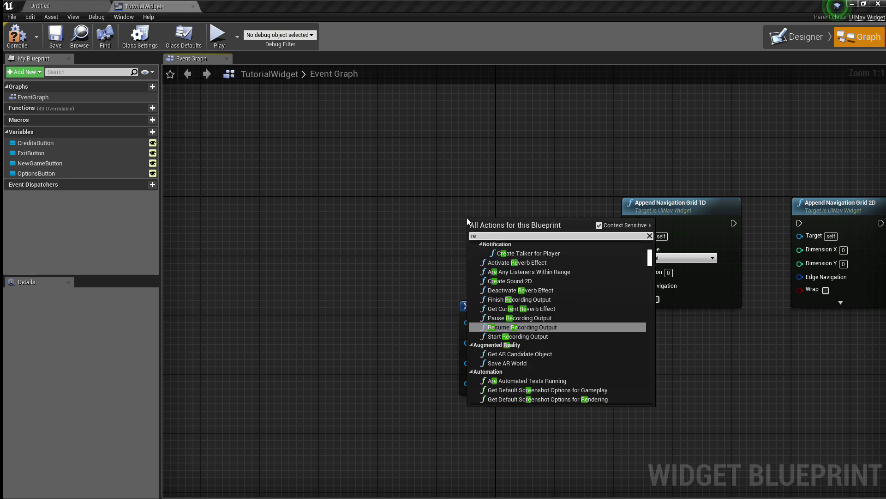
{"action": "key", "text": "Return"}
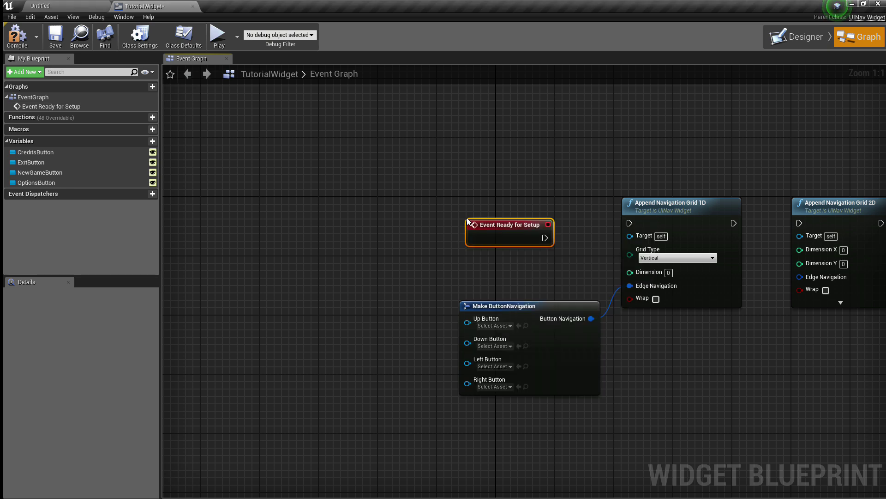
Wire Event Ready for Setup into Append Navigation Grid 1D and align the remaining nodes with the event.
{"action": "left_click_drag", "start_coordinate": [468, 221], "coordinate": [496, 198]}
{"action": "right_click_drag", "start_coordinate": [581, 267], "coordinate": [509, 262]}
{"action": "left_click_drag", "start_coordinate": [501, 211], "coordinate": [556, 218]}
{"action": "left_click", "coordinate": [464, 257]}
{"action": "left_click_drag", "start_coordinate": [464, 256], "coordinate": [734, 314]}
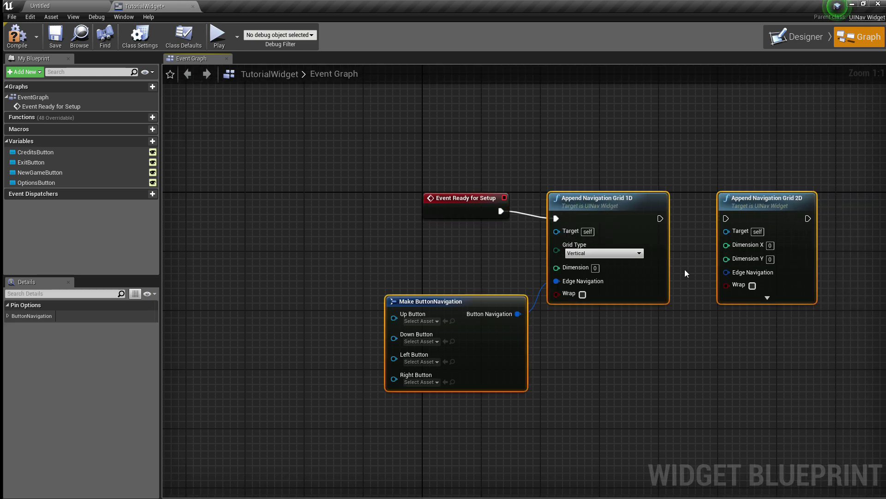
{"action": "left_click_drag", "start_coordinate": [622, 223], "coordinate": [630, 215]}
{"action": "left_click", "coordinate": [624, 317]}
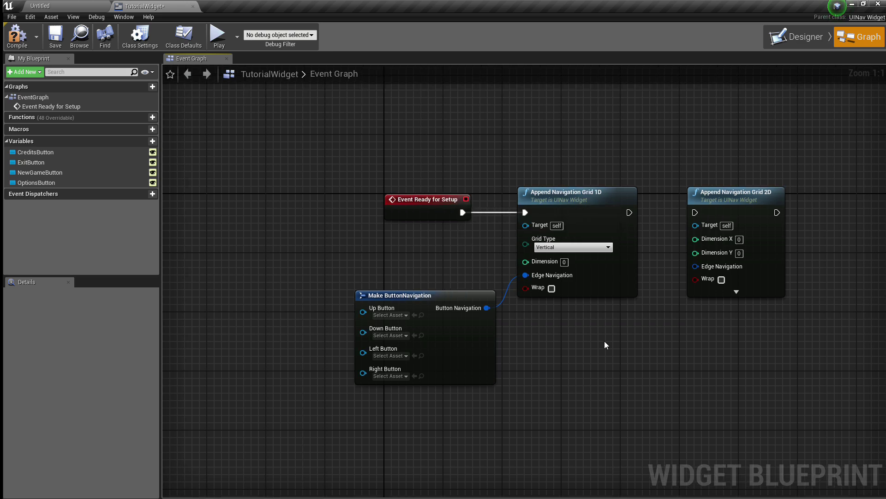
Add a getter for the Navigation Grids variable below the Append Navigation Grid 2D node.
{"action": "right_click_drag", "start_coordinate": [605, 341], "coordinate": [480, 313]}
{"action": "right_click", "coordinate": [609, 333]}
{"action": "type", "text": "navigati"}
{"action": "type", "text": "ids"}
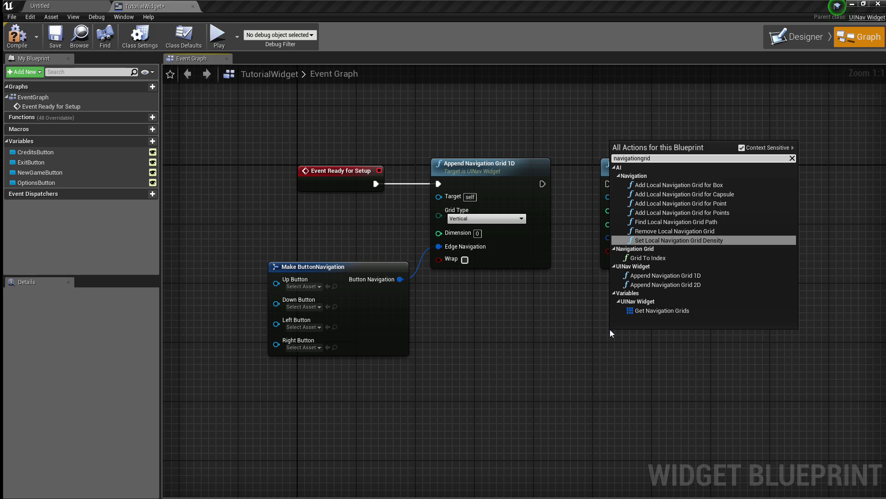
{"action": "left_click", "coordinate": [680, 184]}
Get element 0 of the Navigation Grids array as a copy and connect it to a Break Grid node.
{"action": "left_click_drag", "start_coordinate": [662, 335], "coordinate": [696, 307]}
{"action": "type", "text": "get"}
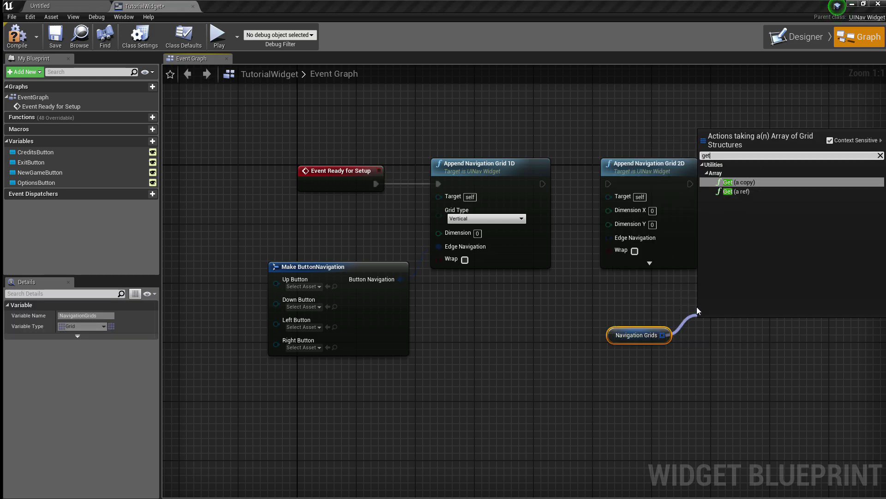
{"action": "key", "text": "Return"}
{"action": "left_click_drag", "start_coordinate": [748, 338], "coordinate": [785, 341]}
{"action": "type", "text": "break"}
{"action": "key", "text": "Return"}
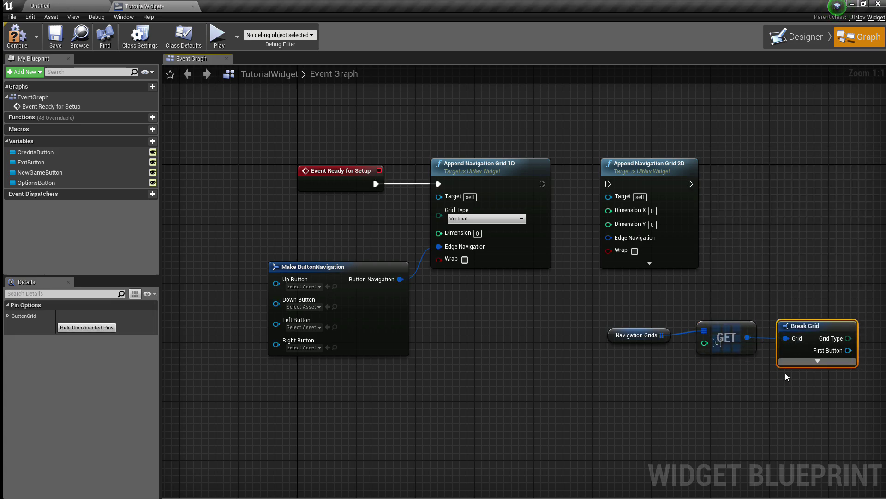
Expand the Break Grid node to view all its pins, and delete the Navigation Grids, Get and Break Grid nodes.
{"action": "right_click_drag", "start_coordinate": [788, 377], "coordinate": [602, 328]}
{"action": "left_click", "coordinate": [602, 327]}
{"action": "left_click", "coordinate": [735, 340]}
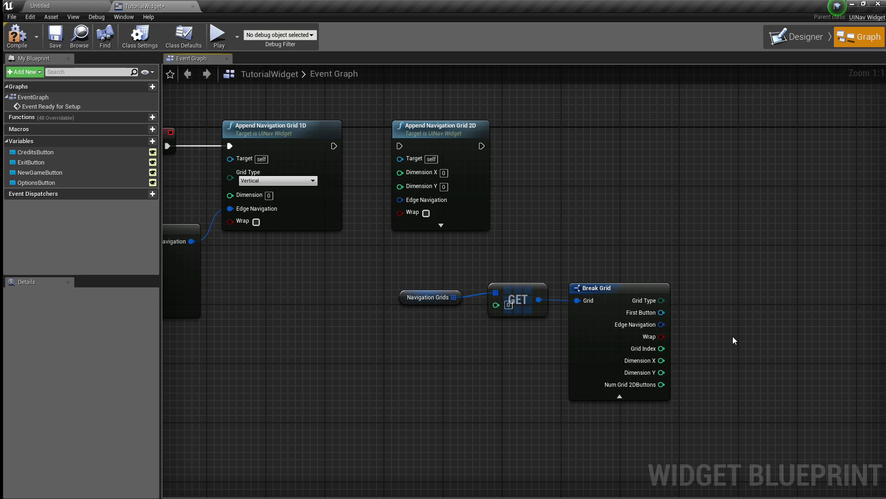
{"action": "left_click_drag", "start_coordinate": [390, 279], "coordinate": [637, 383]}
{"action": "key", "text": "Delete"}
{"action": "right_click_drag", "start_coordinate": [436, 336], "coordinate": [515, 325]}
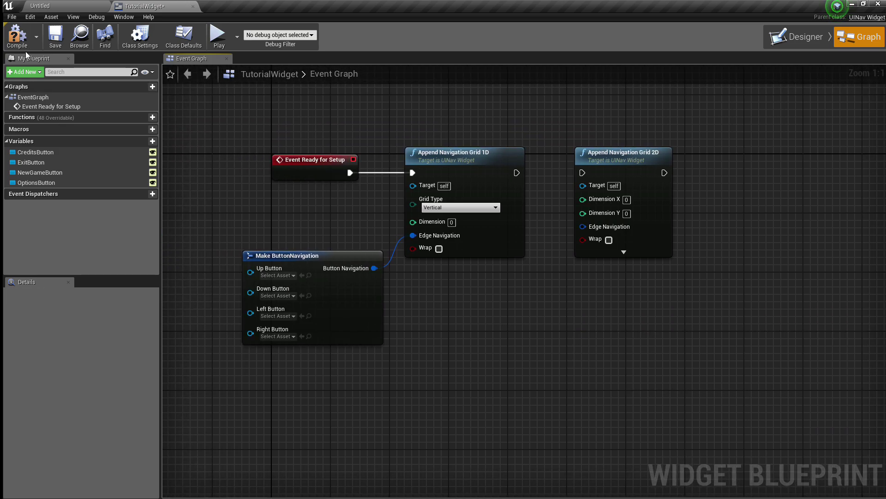
{"action": "right_click_drag", "start_coordinate": [405, 304], "coordinate": [497, 324]}
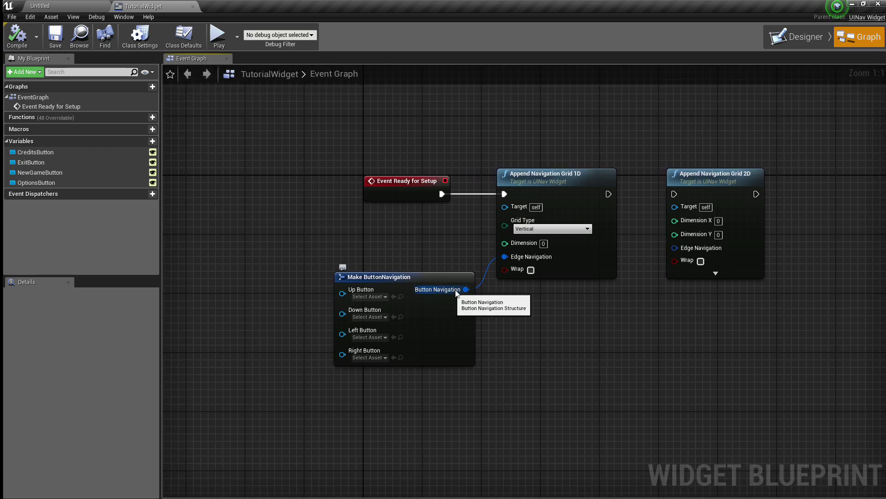
{"action": "right_click_drag", "start_coordinate": [647, 319], "coordinate": [596, 315]}
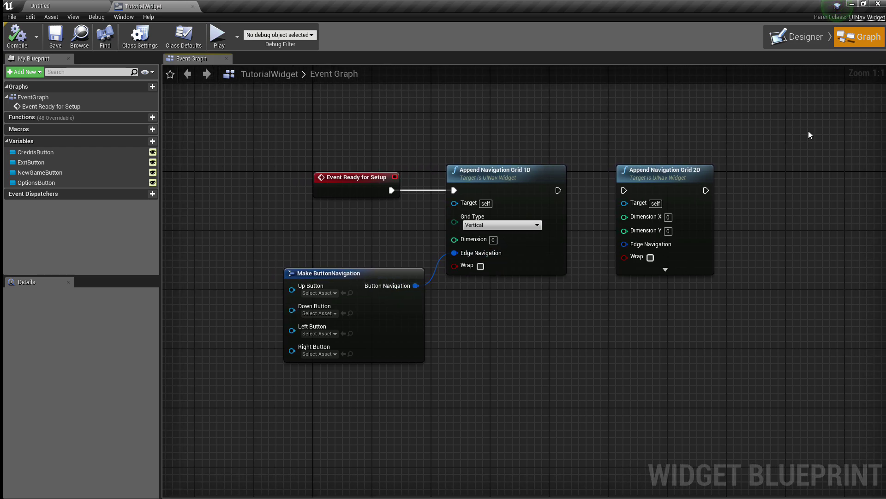
Paste a copy of NewGameButton directly into the Canvas Panel of the widget layout.
{"action": "left_click", "coordinate": [800, 41]}
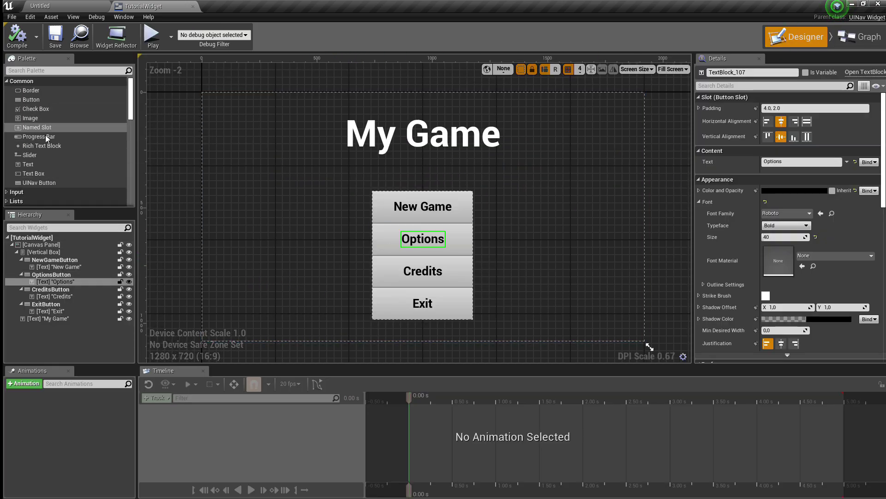
{"action": "left_click", "coordinate": [53, 260]}
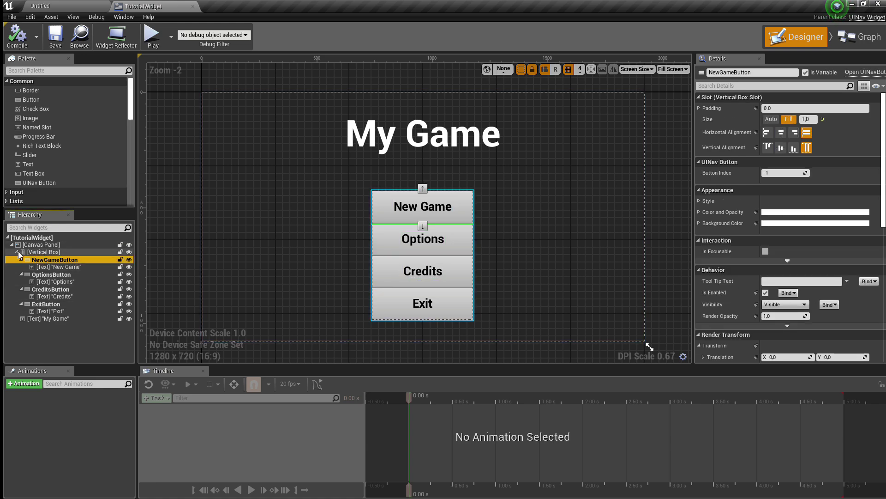
{"action": "left_click", "coordinate": [17, 252]}
{"action": "left_click", "coordinate": [41, 245]}
{"action": "key", "text": "ctrl+v"}
Place the copied button to the left of the menu at about X 136, Y 436 and resize it to about 274 by 100.
{"action": "left_click_drag", "start_coordinate": [224, 100], "coordinate": [285, 218]}
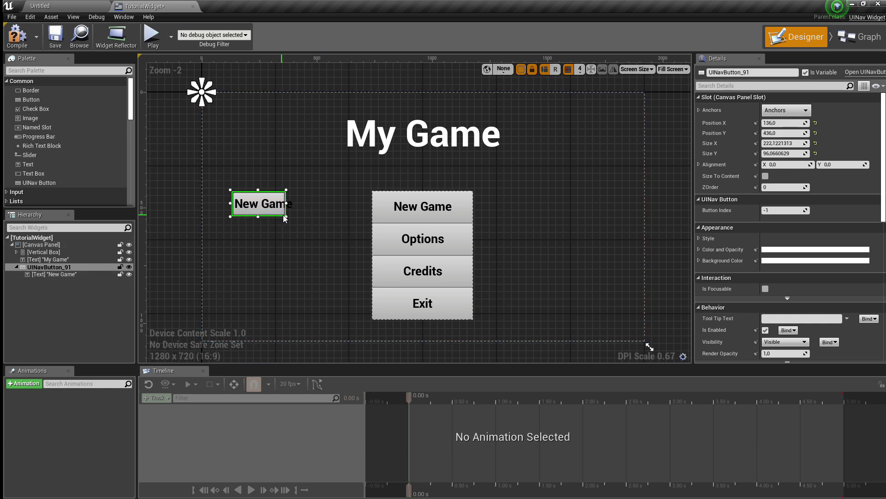
{"action": "left_click", "coordinate": [280, 211]}
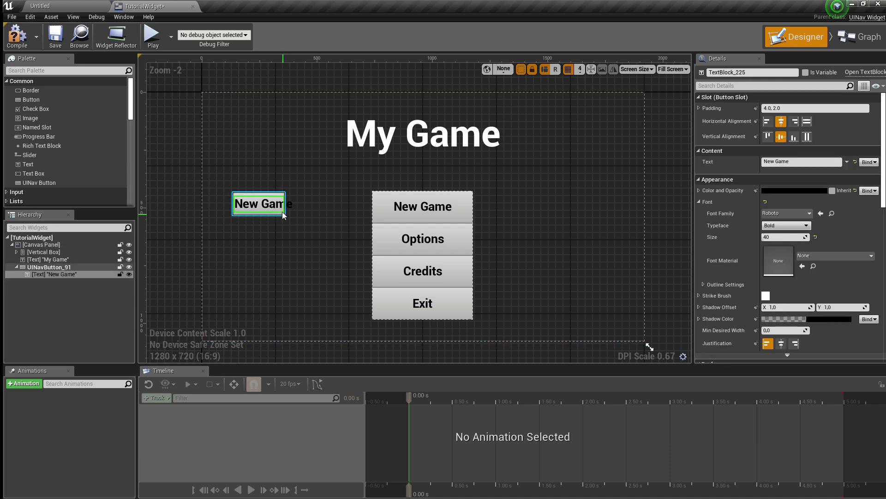
{"action": "left_click", "coordinate": [278, 213]}
{"action": "left_click_drag", "start_coordinate": [286, 216], "coordinate": [295, 218]}
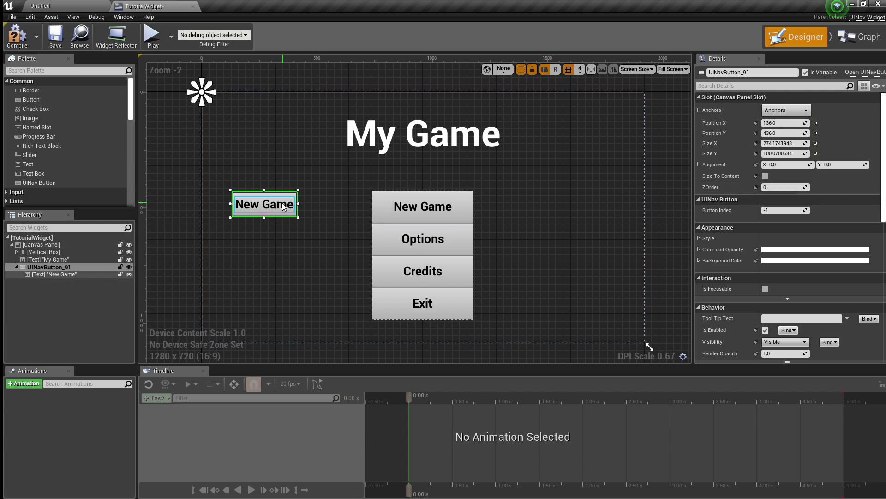
Change the copied button's text to Left and compile the widget.
{"action": "left_click", "coordinate": [282, 208]}
{"action": "left_click", "coordinate": [797, 164]}
{"action": "type", "text": "Left"}
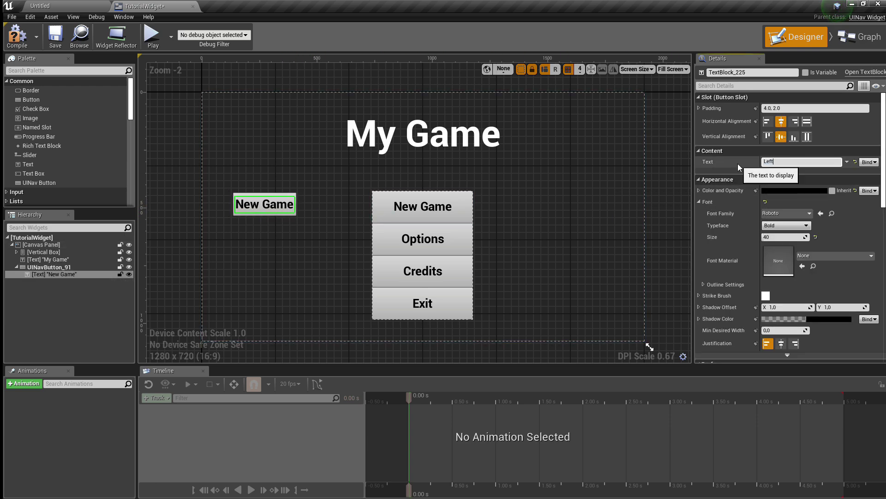
{"action": "key", "text": "Return"}
{"action": "left_click", "coordinate": [16, 39]}
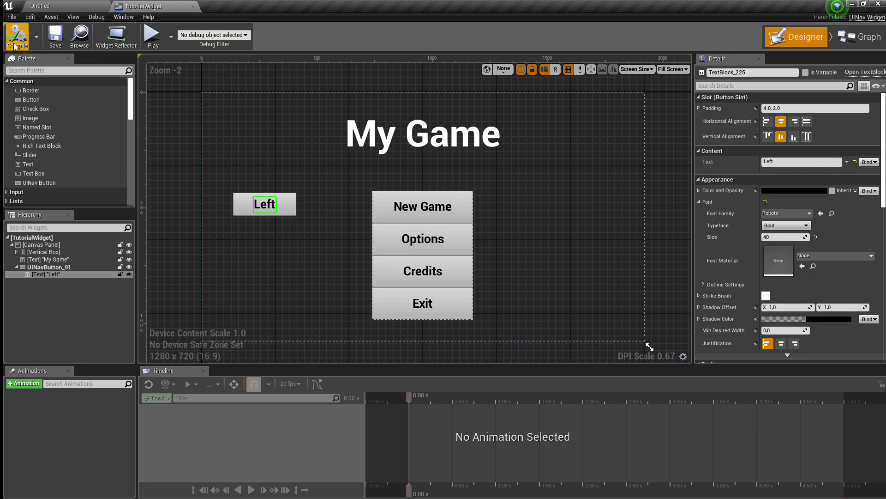
Rename the copied button as LeftButton in the widget hierarchy.
{"action": "left_click", "coordinate": [40, 267]}
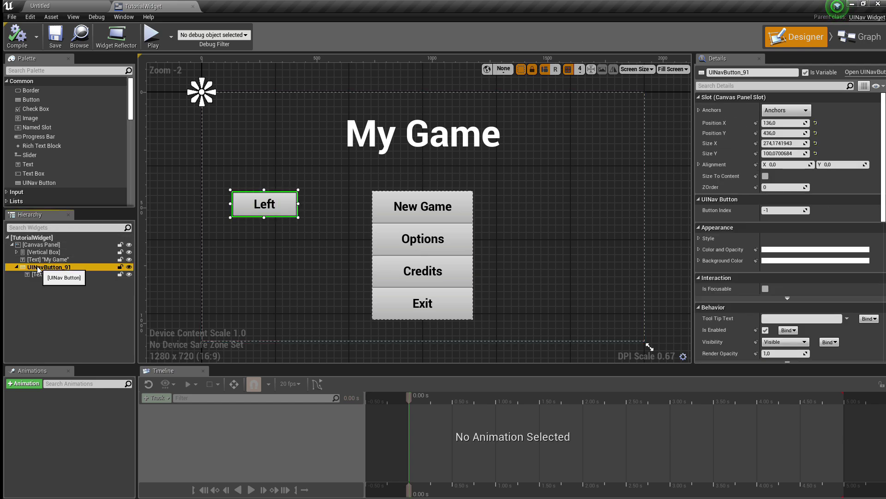
{"action": "left_click", "coordinate": [40, 267]}
{"action": "type", "text": "LeftButton"}
{"action": "key", "text": "Return"}
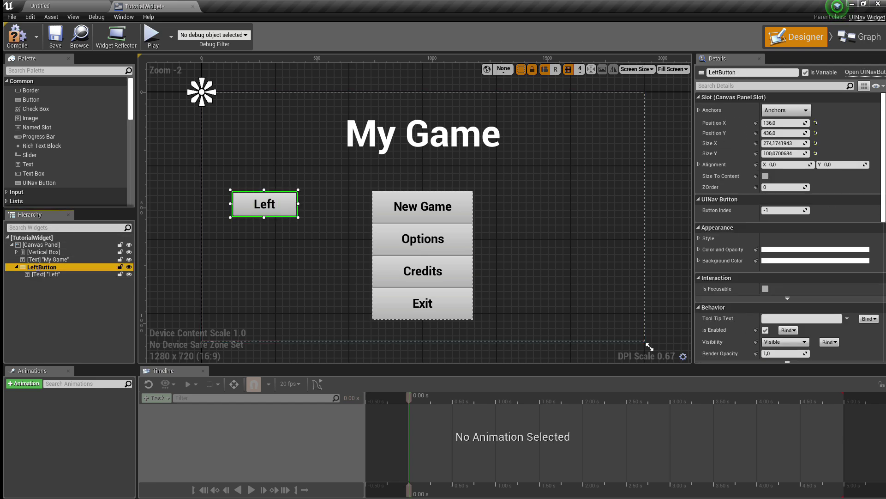
Paste a copy of LeftButton onto the canvas and place it to the right of the menu at about X 1488, Y 444.
{"action": "key", "text": "ctrl+v"}
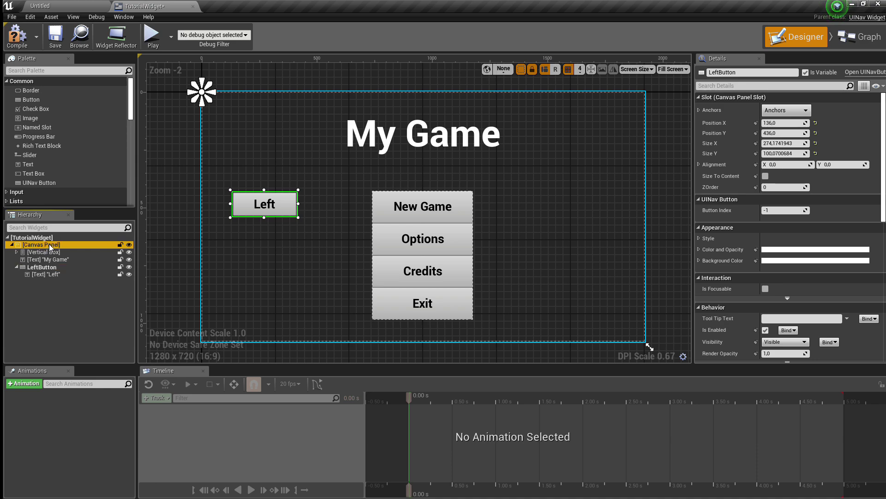
{"action": "left_click_drag", "start_coordinate": [241, 103], "coordinate": [585, 206]}
{"action": "left_click", "coordinate": [576, 205]}
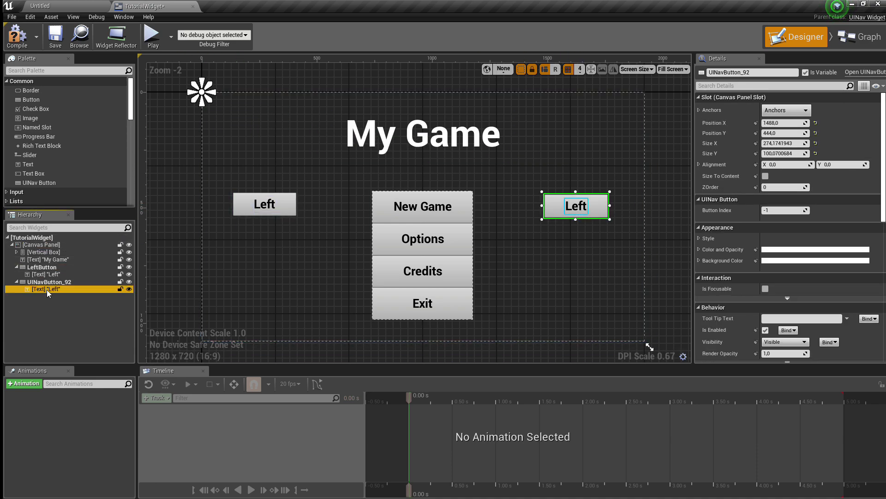
Change the text of the copied button beside the menu to Right and compile the widget.
{"action": "left_click", "coordinate": [775, 162]}
{"action": "type", "text": "Right"}
{"action": "key", "text": "Return"}
{"action": "left_click", "coordinate": [16, 41]}
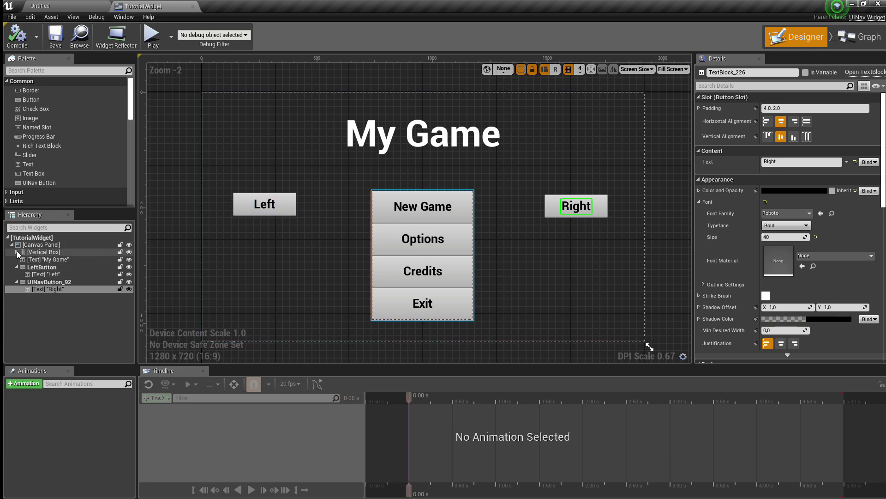
Set the Dimension of the Append Navigation Grid 1D node to 4 and compile the widget.
{"action": "left_click", "coordinate": [17, 252]}
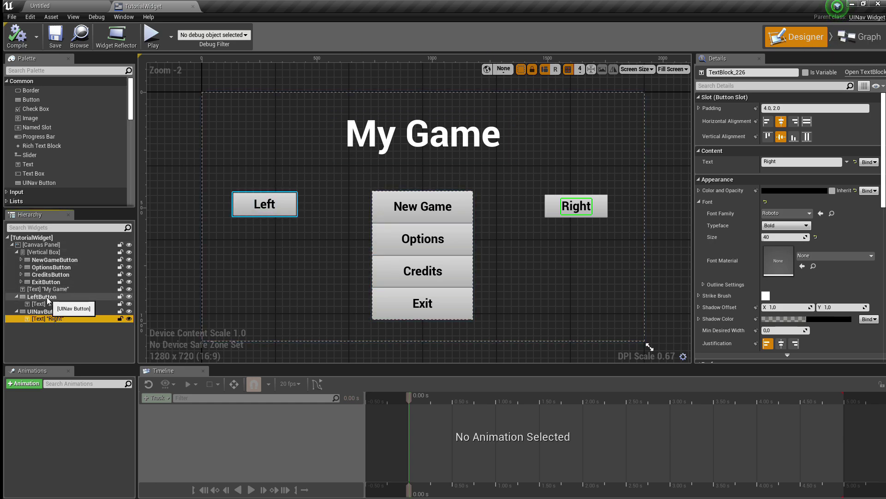
{"action": "left_click", "coordinate": [852, 44]}
{"action": "right_click_drag", "start_coordinate": [490, 309], "coordinate": [454, 323]}
{"action": "left_click", "coordinate": [484, 194]}
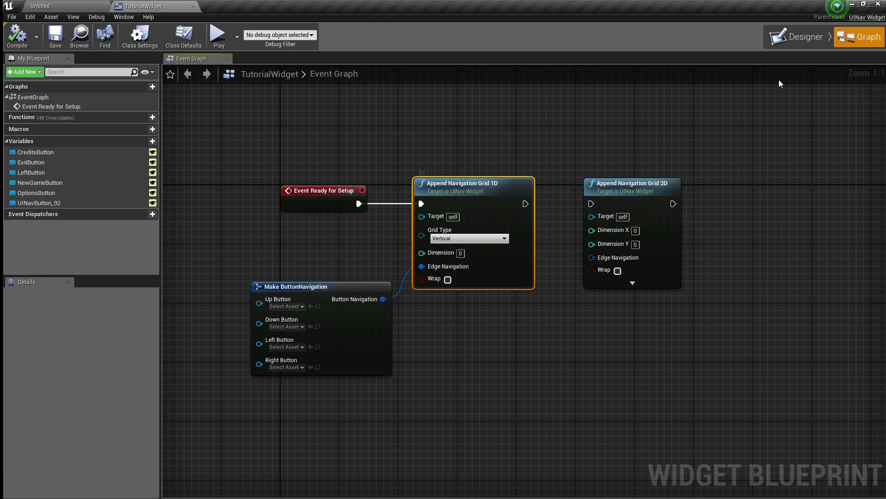
{"action": "left_click", "coordinate": [797, 37]}
{"action": "left_click", "coordinate": [853, 42]}
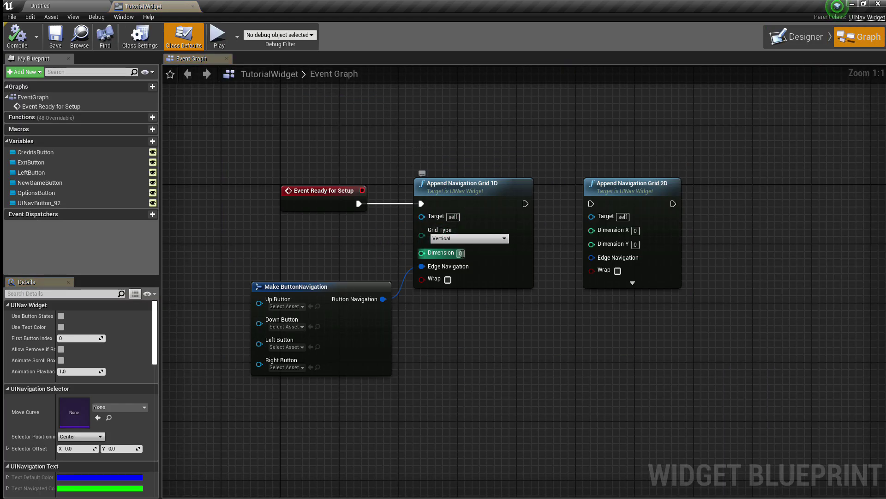
{"action": "left_click", "coordinate": [461, 253]}
{"action": "type", "text": "4"}
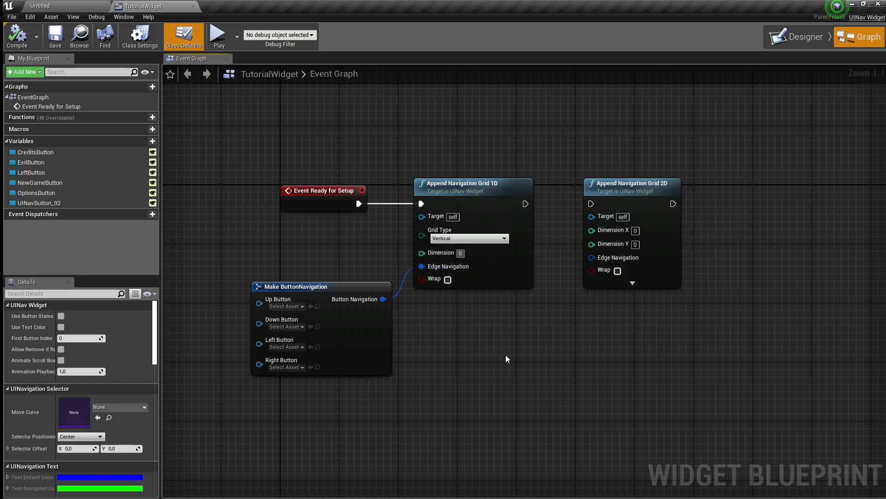
{"action": "key", "text": "Return"}
{"action": "left_click", "coordinate": [13, 44]}
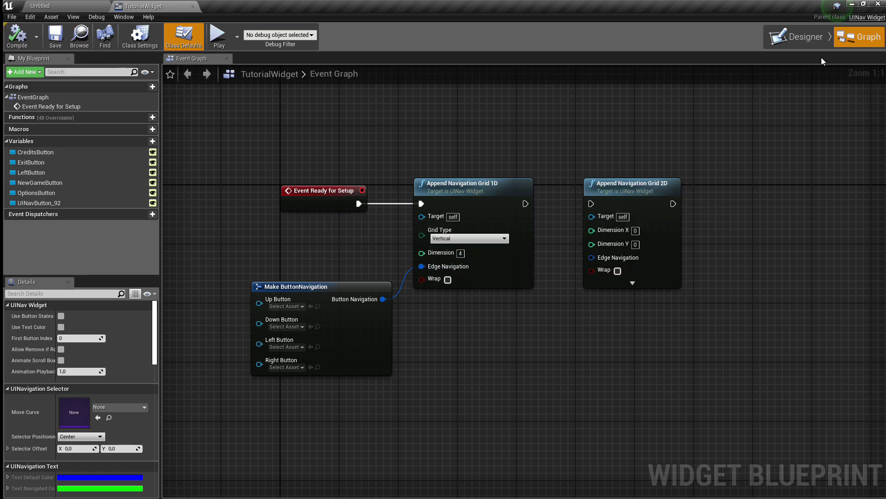
Delete the Append Navigation Grid 2D node from the event graph.
{"action": "left_click", "coordinate": [796, 37]}
{"action": "left_click", "coordinate": [54, 259]}
{"action": "left_click", "coordinate": [51, 274]}
{"action": "left_click", "coordinate": [52, 305]}
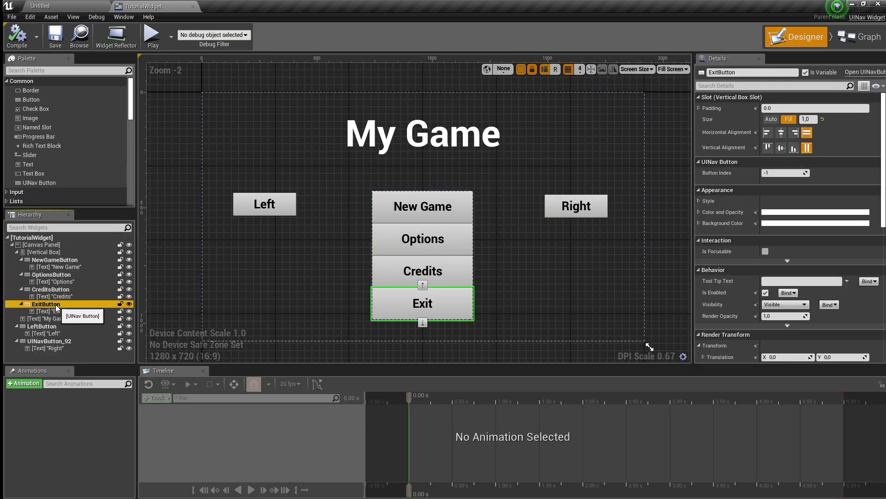
{"action": "left_click", "coordinate": [849, 44]}
{"action": "left_click", "coordinate": [601, 206]}
{"action": "left_click_drag", "start_coordinate": [525, 204], "coordinate": [605, 216]}
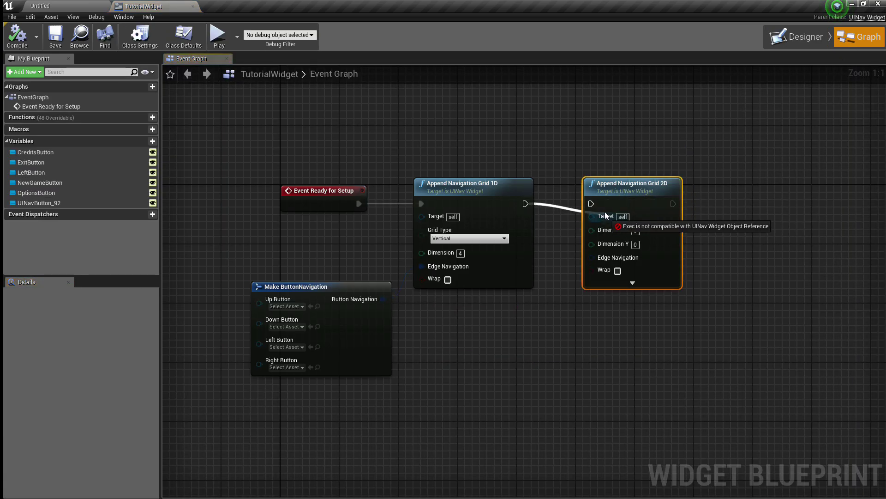
{"action": "left_click", "coordinate": [600, 183]}
{"action": "key", "text": "Delete"}
Chain a copy of the Append Navigation Grid 1D node after the original and set its Dimension to 1.
{"action": "left_click", "coordinate": [485, 185]}
{"action": "key", "text": "ctrl+c"}
{"action": "left_click", "coordinate": [599, 180]}
{"action": "key", "text": "ctrl+v"}
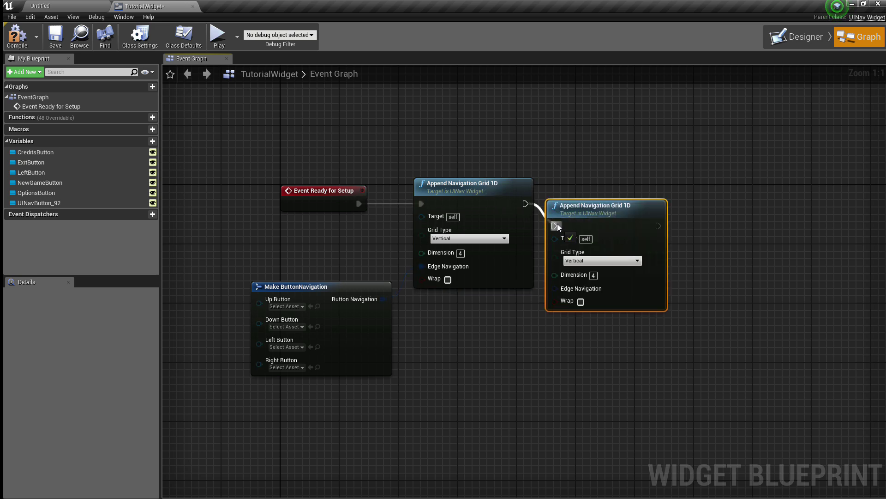
{"action": "left_click_drag", "start_coordinate": [558, 223], "coordinate": [558, 226]}
{"action": "left_click_drag", "start_coordinate": [610, 206], "coordinate": [631, 184]}
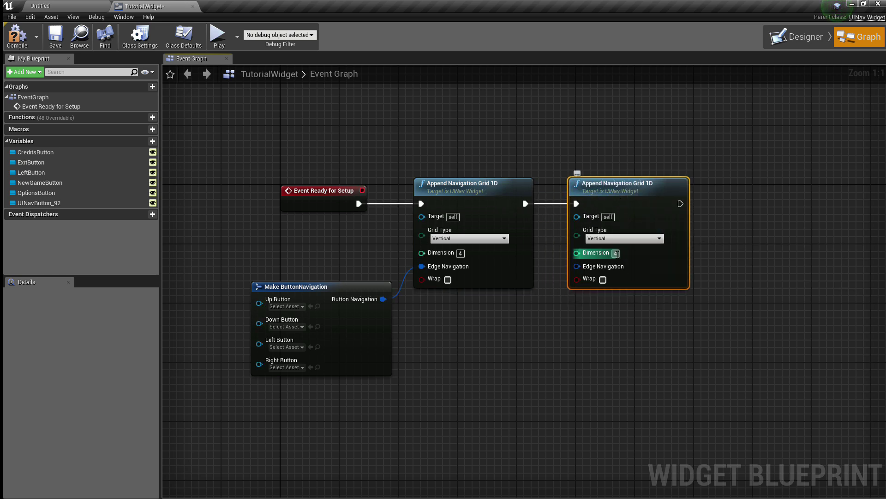
{"action": "left_click", "coordinate": [686, 378]}
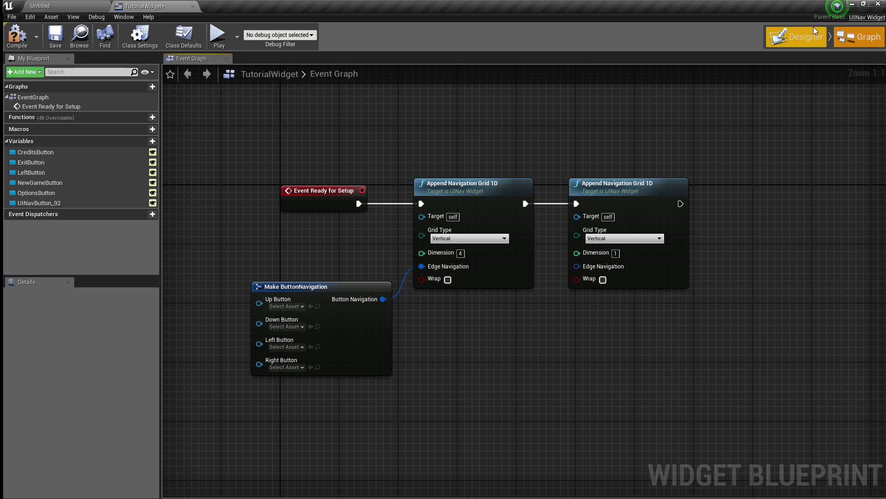
Check the Left and Right buttons in the widget designer and compile the widget.
{"action": "left_click", "coordinate": [797, 37]}
{"action": "left_click", "coordinate": [54, 327]}
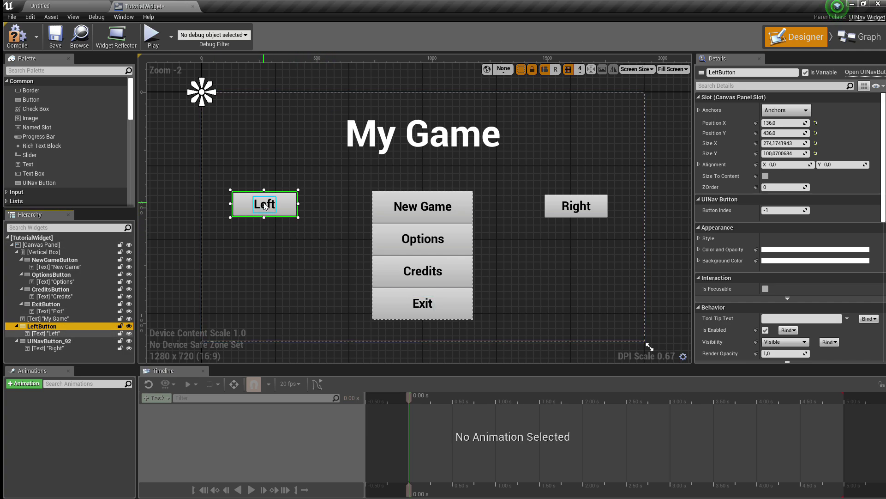
{"action": "left_click", "coordinate": [552, 211]}
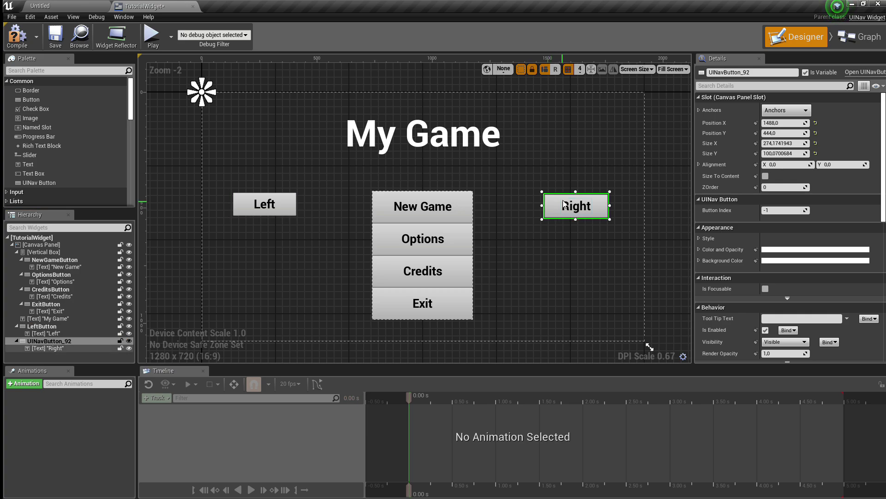
{"action": "left_click", "coordinate": [858, 37]}
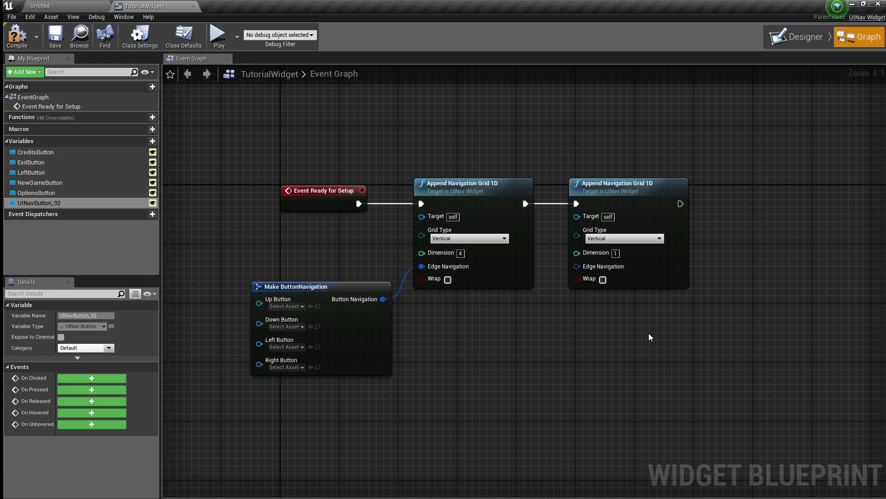
{"action": "left_click", "coordinate": [797, 37]}
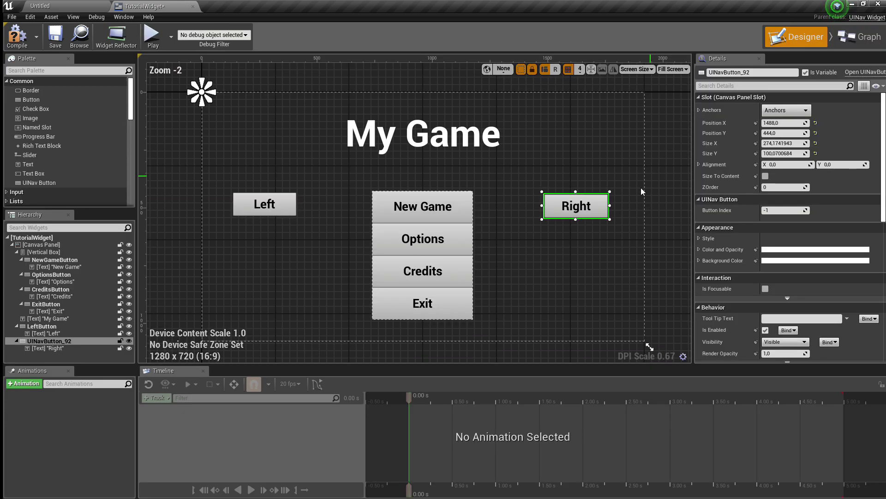
{"action": "key", "text": "F7"}
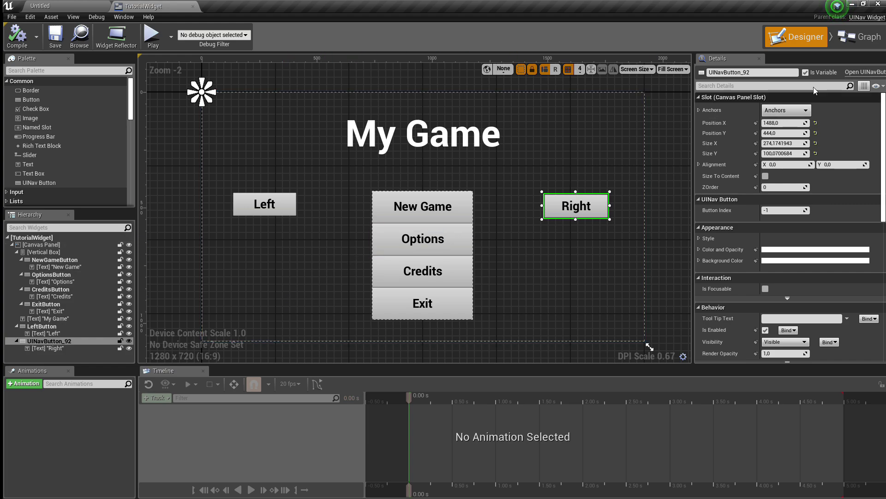
{"action": "left_click", "coordinate": [860, 37]}
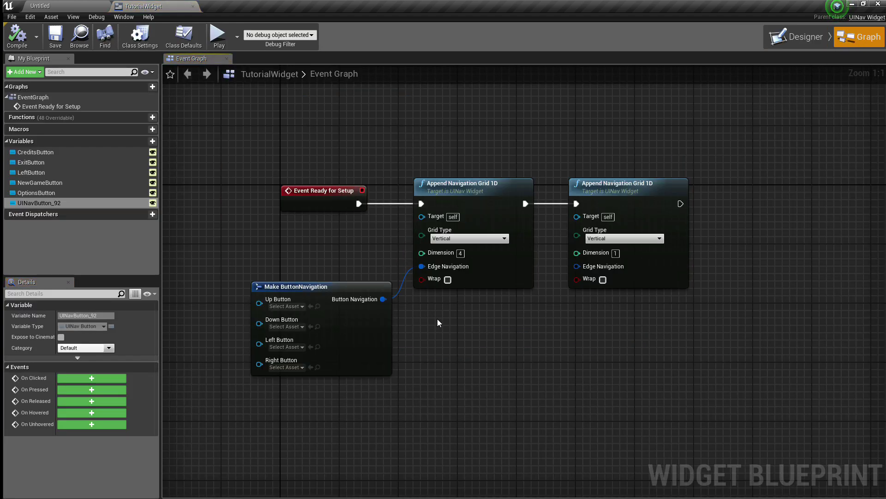
Move the Make ButtonNavigation node slightly down in the event graph to free space above it.
{"action": "right_click_drag", "start_coordinate": [439, 323], "coordinate": [491, 305]}
{"action": "left_click_drag", "start_coordinate": [418, 284], "coordinate": [419, 299]}
{"action": "left_click", "coordinate": [491, 329]}
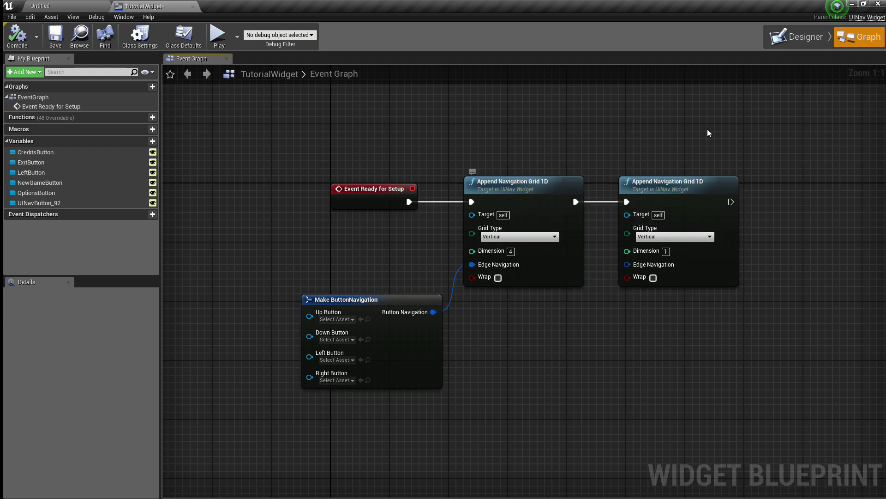
Expose the menu's Vertical Box as a variable and compile the widget.
{"action": "left_click", "coordinate": [799, 37]}
{"action": "left_click", "coordinate": [44, 252]}
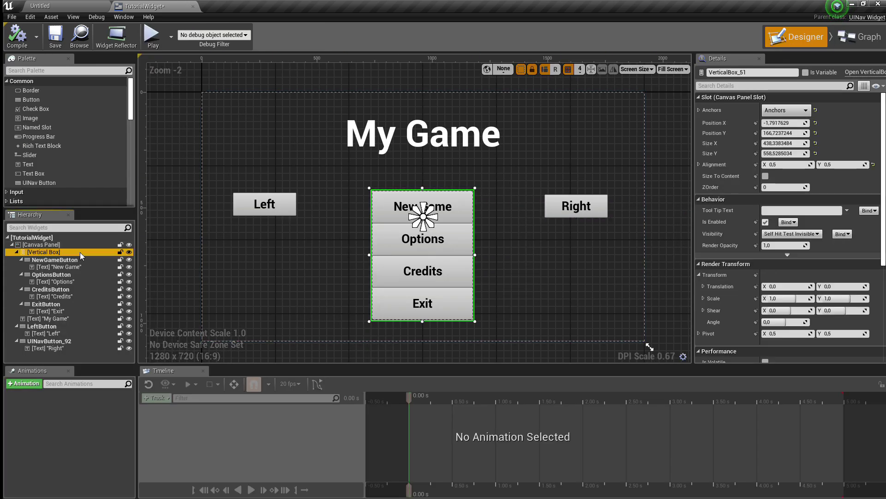
{"action": "left_click", "coordinate": [806, 73]}
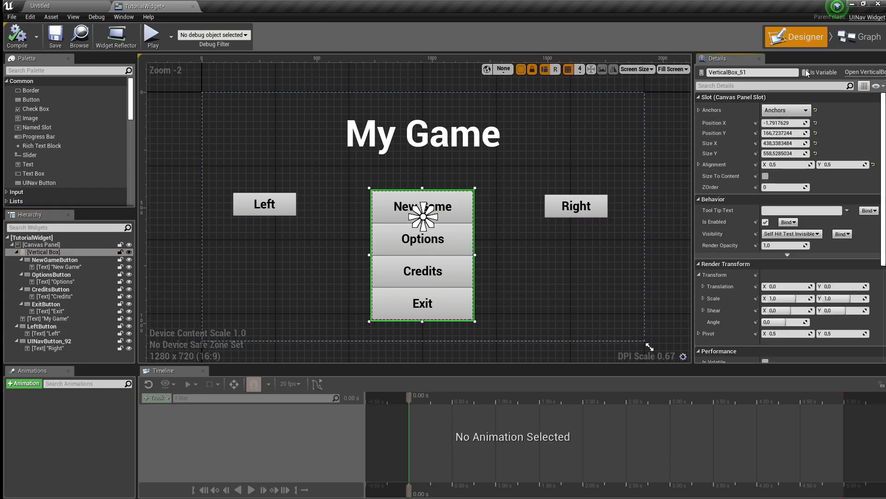
{"action": "left_click", "coordinate": [16, 44]}
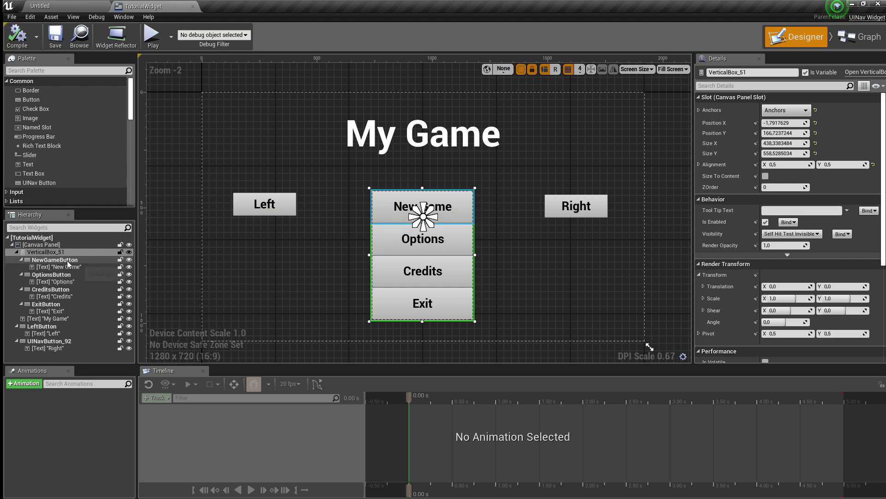
Add a VerticalBox_51 reference with Get Children Count and feed its return value into the first grid node's Dimension.
{"action": "left_click", "coordinate": [860, 36]}
{"action": "left_click_drag", "start_coordinate": [36, 212], "coordinate": [327, 250], "text": "ctrl"}
{"action": "key", "text": "Escape"}
{"action": "type", "text": "children"}
{"action": "key", "text": "Down"}
{"action": "key", "text": "Down"}
{"action": "key", "text": "Return"}
{"action": "left_click_drag", "start_coordinate": [356, 255], "coordinate": [506, 252]}
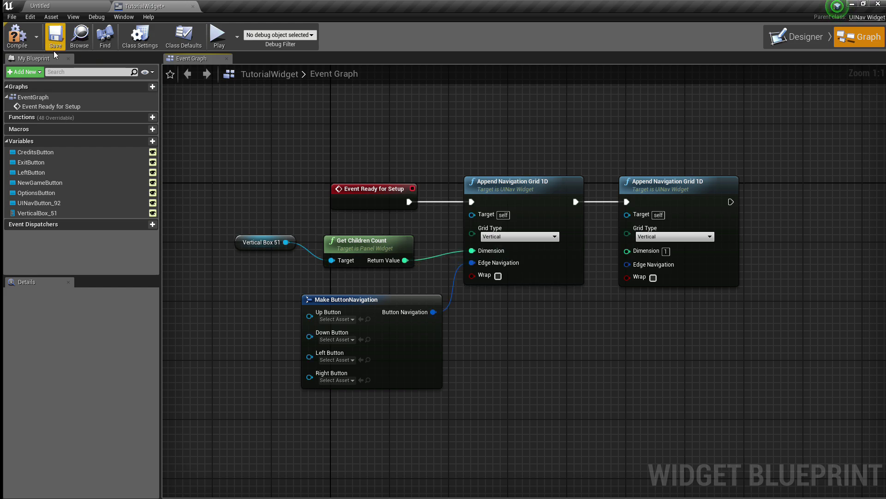
Duplicate ExitButton inside the vertical box, undo the duplication and compile the widget.
{"action": "left_click", "coordinate": [796, 37]}
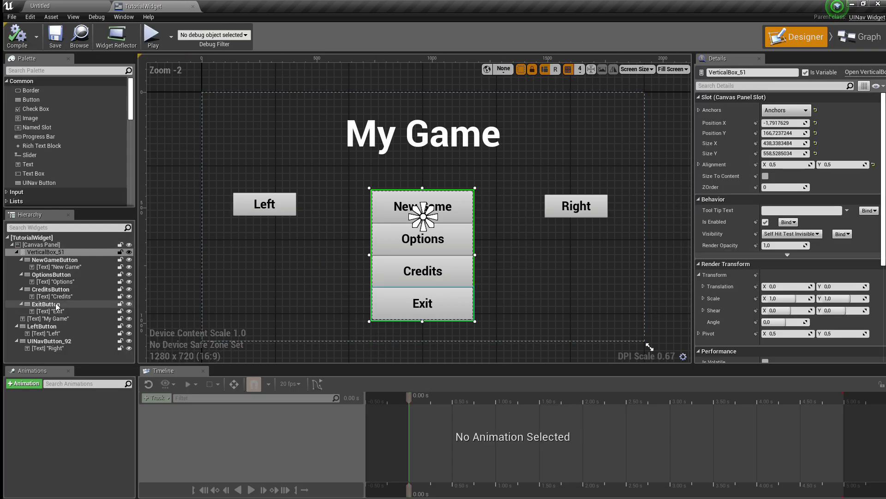
{"action": "key", "text": "ctrl+d"}
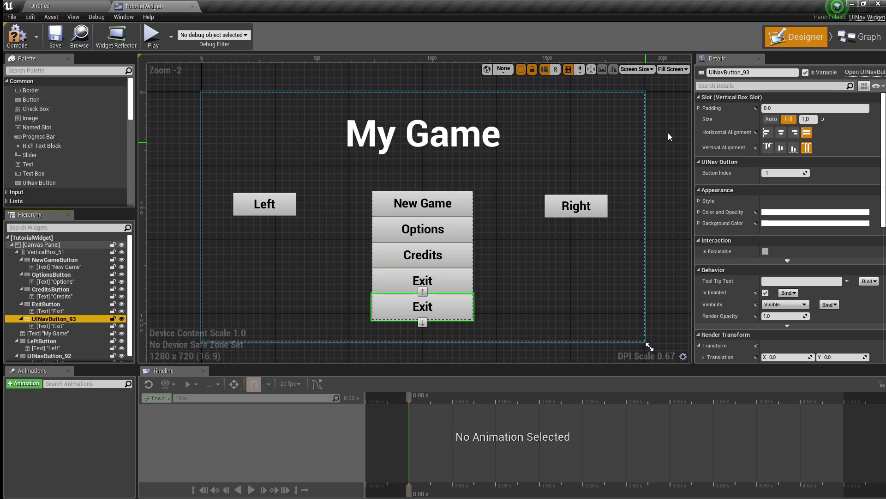
{"action": "key", "text": "ctrl+z"}
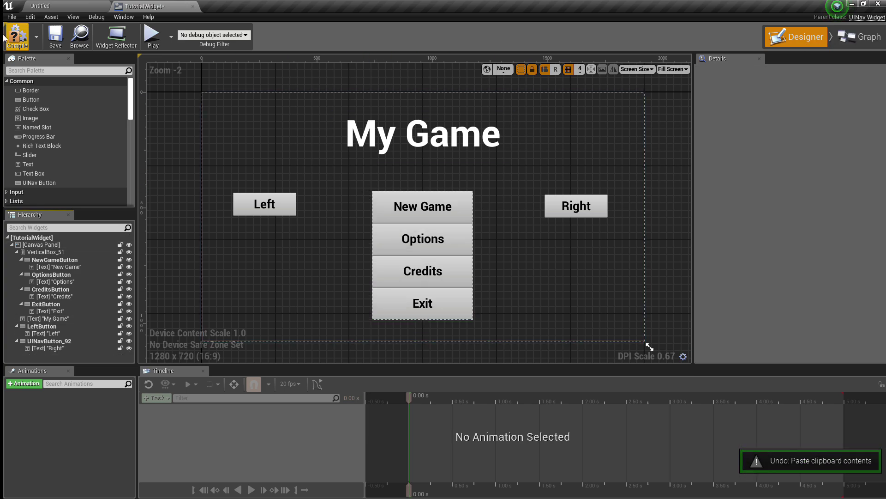
{"action": "left_click", "coordinate": [19, 45]}
Paste a copy of the second Append Navigation Grid 1D node and connect it to the end of the execution chain.
{"action": "left_click", "coordinate": [859, 37]}
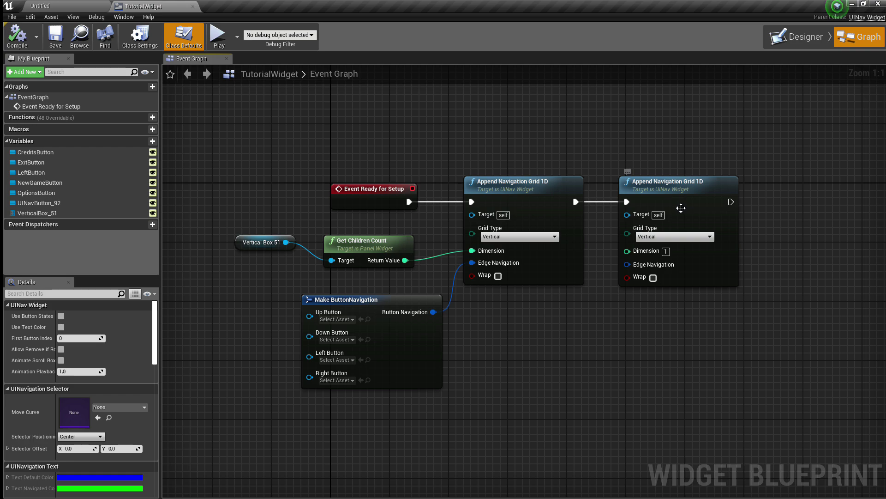
{"action": "left_click", "coordinate": [681, 208]}
{"action": "key", "text": "ctrl+c"}
{"action": "right_click_drag", "start_coordinate": [769, 237], "coordinate": [579, 237]}
{"action": "left_click", "coordinate": [570, 192]}
{"action": "key", "text": "ctrl+v"}
{"action": "left_click_drag", "start_coordinate": [510, 202], "coordinate": [585, 202]}
{"action": "left_click", "coordinate": [625, 148]}
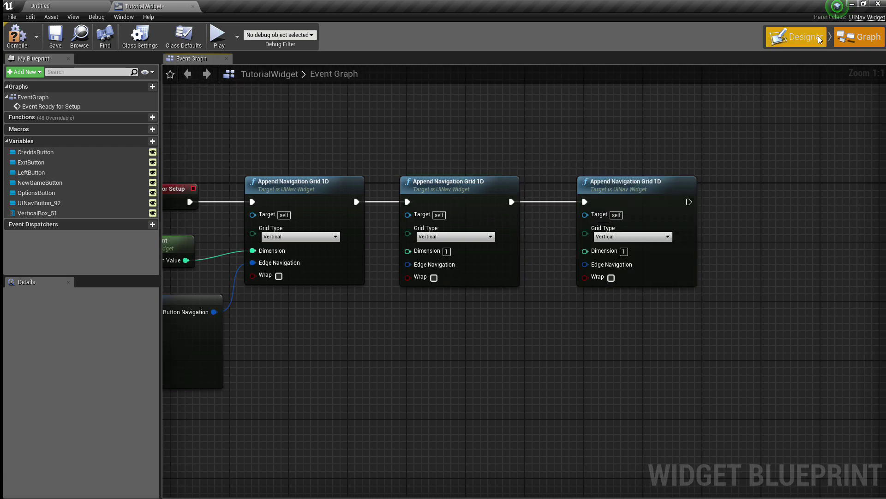
Rename the Right button's widget as RightButton in the hierarchy and compile the widget.
{"action": "left_click", "coordinate": [797, 37]}
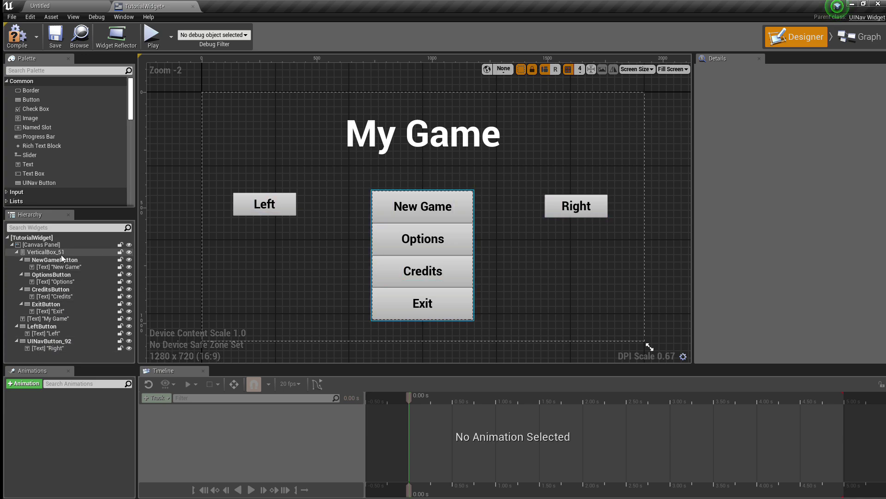
{"action": "left_click", "coordinate": [17, 252]}
{"action": "left_click", "coordinate": [38, 252]}
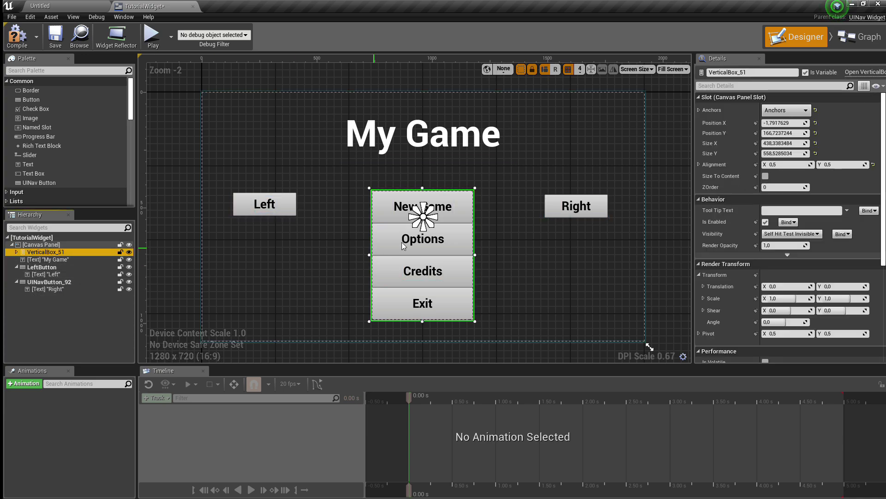
{"action": "left_click", "coordinate": [37, 267]}
{"action": "left_click", "coordinate": [41, 283]}
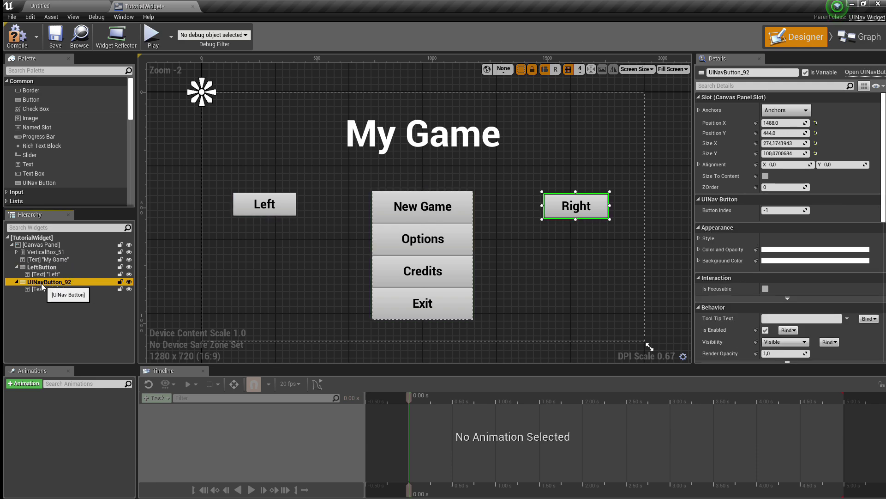
{"action": "double_click", "coordinate": [42, 282]}
{"action": "type", "text": "R"}
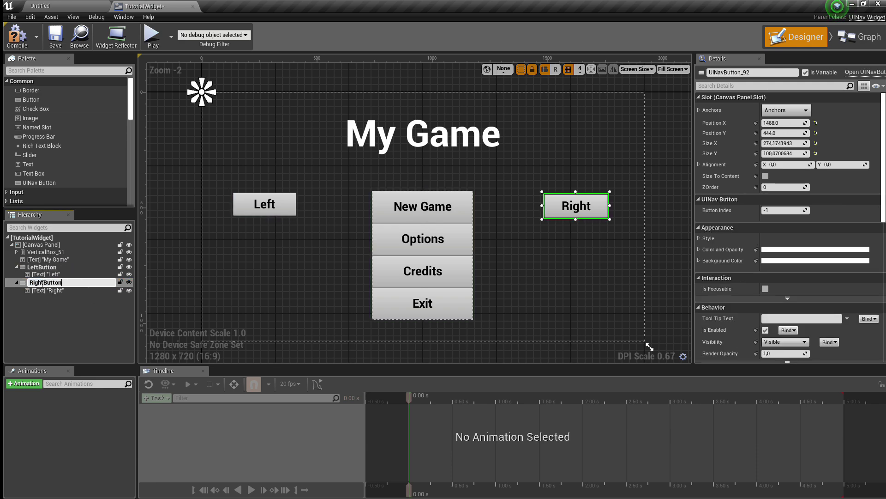
{"action": "type", "text": "ightButton"}
{"action": "key", "text": "Return"}
{"action": "left_click", "coordinate": [17, 36]}
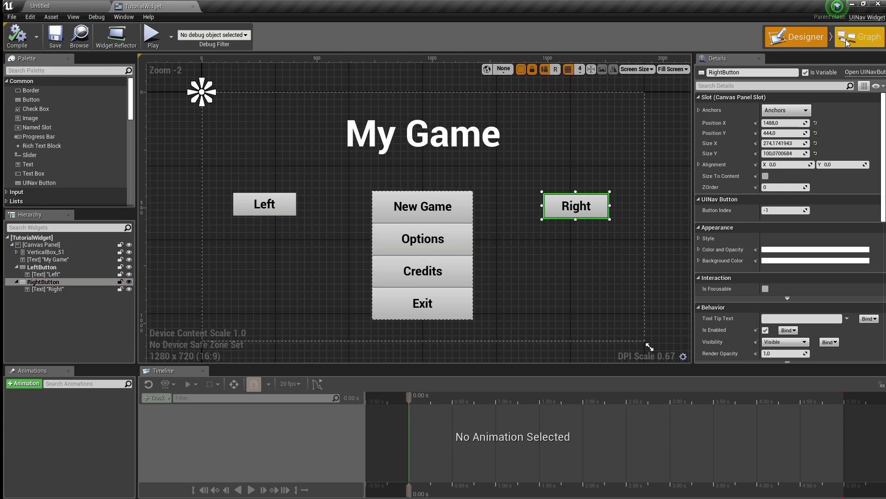
Examine the chained navigation grid nodes and the LeftButton and RightButton widgets on the canvas.
{"action": "left_click", "coordinate": [859, 37]}
{"action": "right_click_drag", "start_coordinate": [349, 340], "coordinate": [446, 320]}
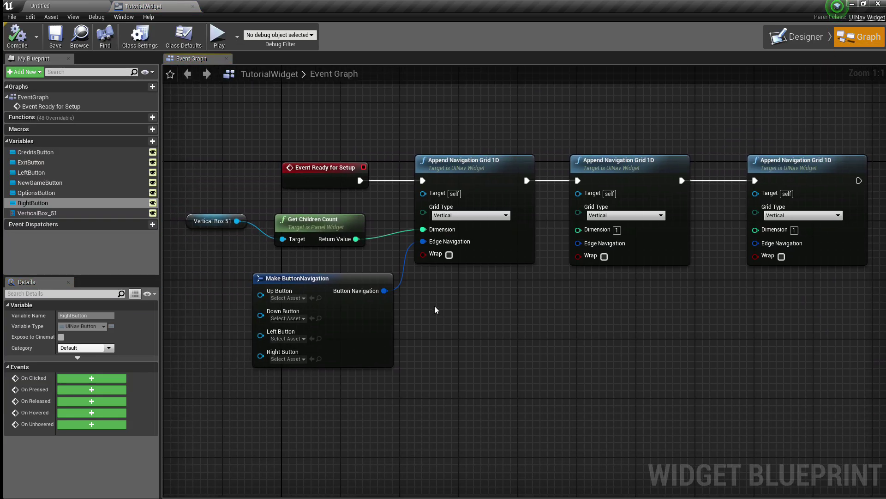
{"action": "left_click", "coordinate": [796, 37]}
{"action": "left_click", "coordinate": [285, 211]}
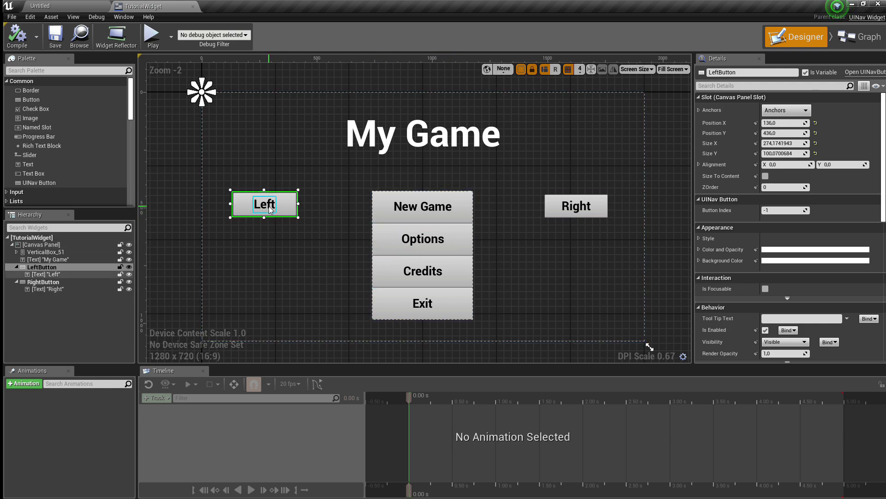
{"action": "left_click", "coordinate": [563, 208]}
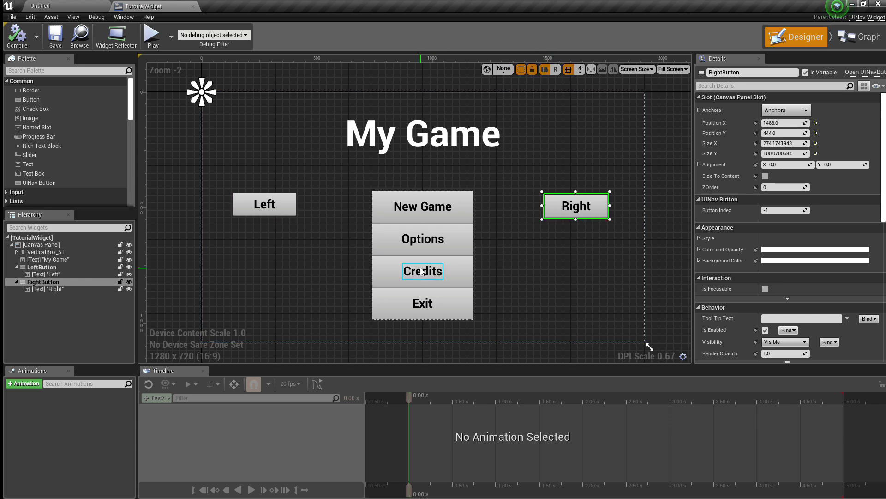
Connect the LeftButton and RightButton variables to the Left Button and Right Button inputs of the Make ButtonNavigation node.
{"action": "left_click", "coordinate": [290, 214]}
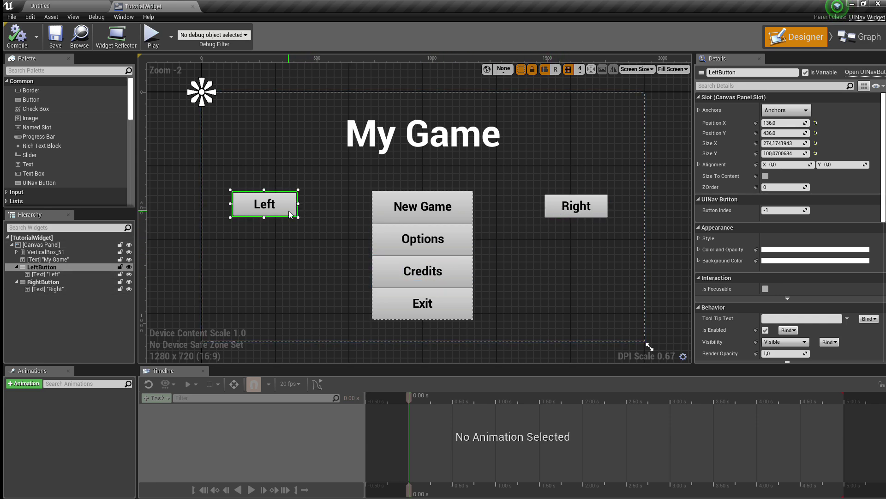
{"action": "left_click", "coordinate": [859, 37]}
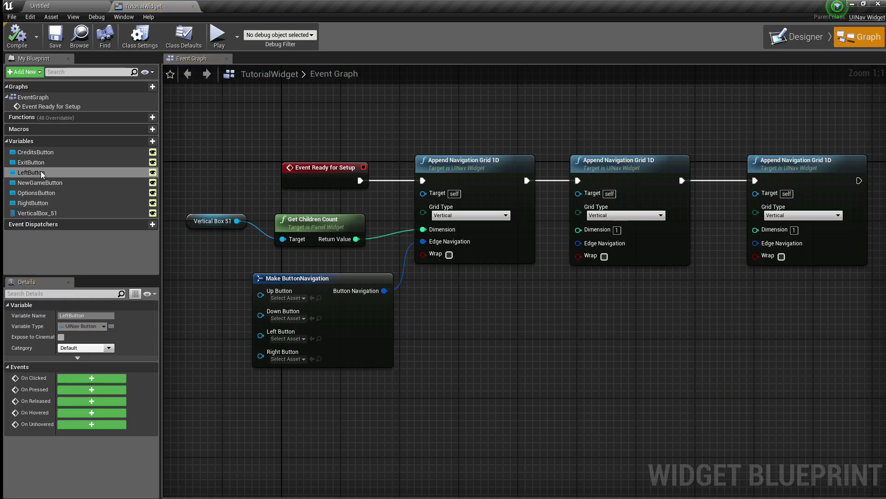
{"action": "left_click_drag", "start_coordinate": [187, 325], "coordinate": [471, 316]}
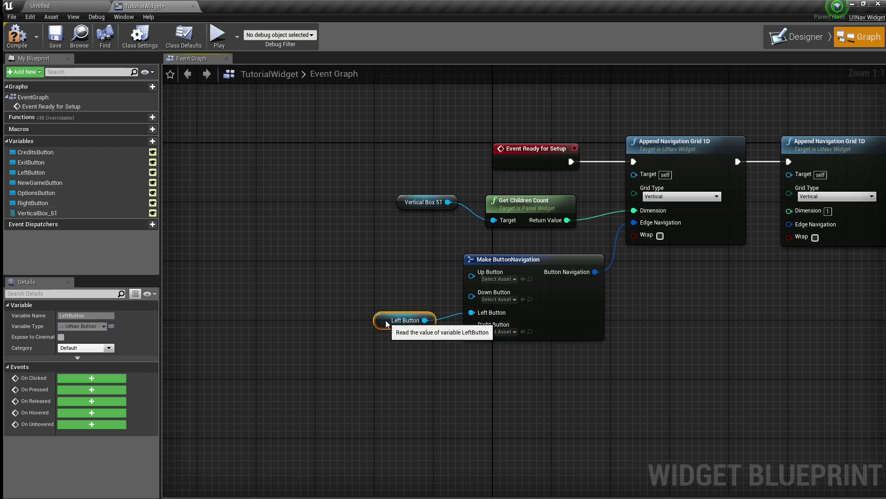
{"action": "left_click_drag", "start_coordinate": [51, 203], "coordinate": [472, 328]}
{"action": "left_click_drag", "start_coordinate": [413, 342], "coordinate": [413, 327]}
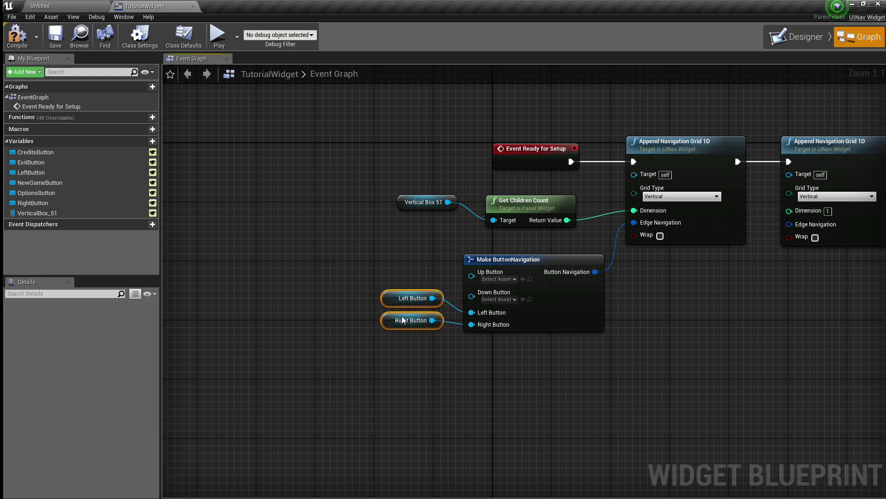
Paste a copy of the Make ButtonNavigation node below the second Append Navigation Grid 1D node and connect it to that node's Edge Navigation.
{"action": "left_click", "coordinate": [562, 368]}
{"action": "left_click", "coordinate": [573, 310]}
{"action": "key", "text": "ctrl+c"}
{"action": "right_click_drag", "start_coordinate": [573, 310], "coordinate": [534, 303]}
{"action": "left_click", "coordinate": [510, 283]}
{"action": "key", "text": "ctrl+v"}
{"action": "left_click_drag", "start_coordinate": [646, 298], "coordinate": [586, 214]}
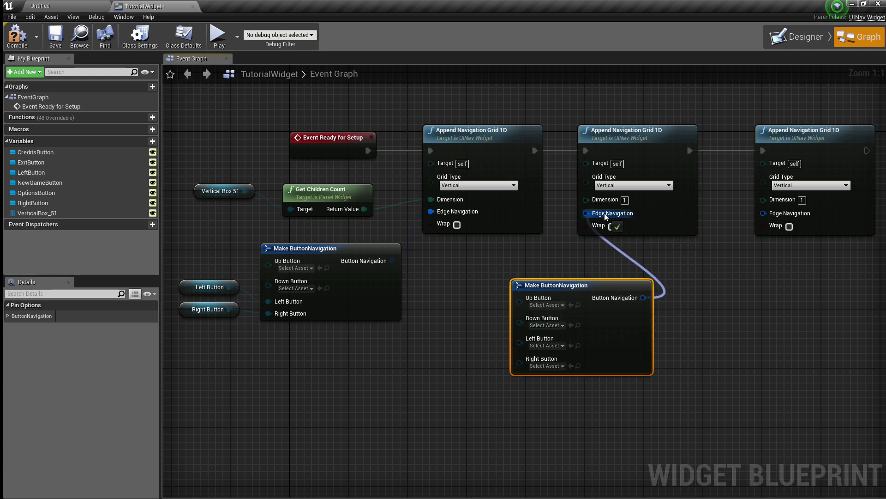
{"action": "left_click_drag", "start_coordinate": [611, 327], "coordinate": [596, 298]}
Paste another Make ButtonNavigation node, connect it to the third grid's Edge Navigation, and align the two pasted nodes.
{"action": "key", "text": "ctrl+v"}
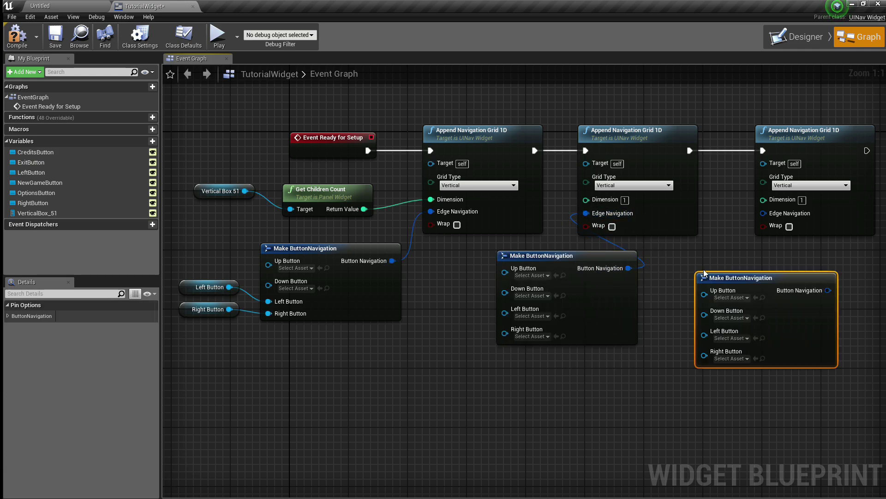
{"action": "left_click_drag", "start_coordinate": [828, 290], "coordinate": [763, 213]}
{"action": "left_click_drag", "start_coordinate": [795, 314], "coordinate": [796, 299]}
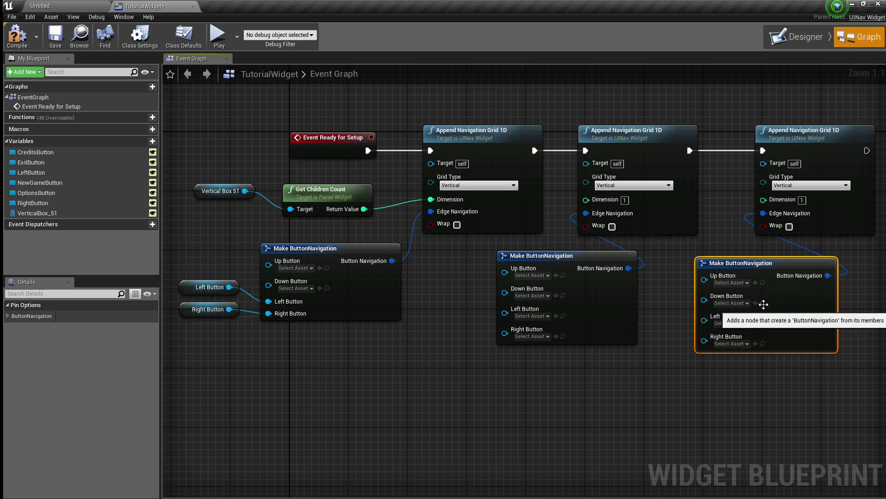
{"action": "left_click", "coordinate": [673, 299]}
{"action": "left_click_drag", "start_coordinate": [603, 305], "coordinate": [603, 313]}
Connect the NewGameButton variable to the Right Button input of the second grid's Make ButtonNavigation node.
{"action": "left_click", "coordinate": [652, 149]}
{"action": "left_click", "coordinate": [796, 37]}
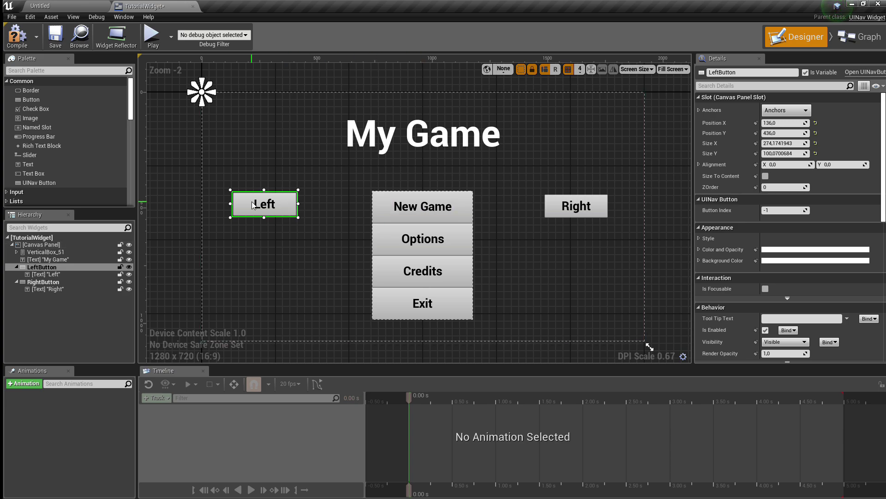
{"action": "left_click", "coordinate": [860, 36]}
{"action": "right_click_drag", "start_coordinate": [625, 153], "coordinate": [672, 153]}
{"action": "left_click_drag", "start_coordinate": [40, 183], "coordinate": [552, 336]}
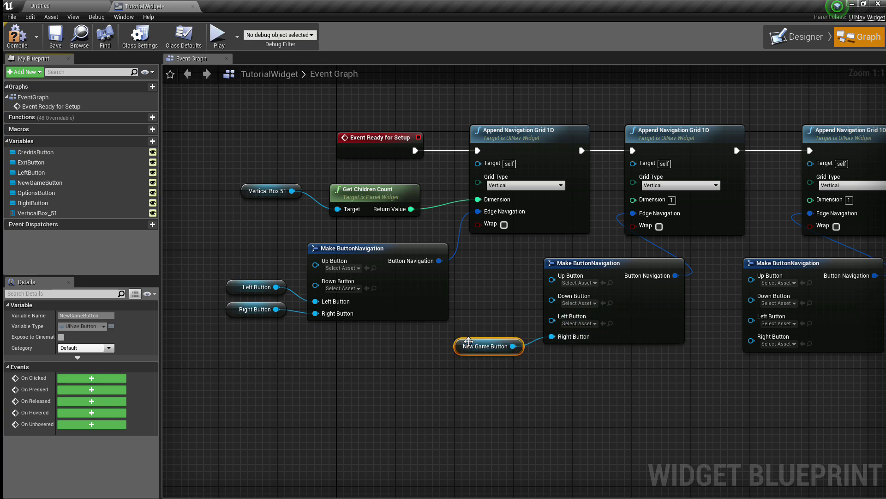
Paste a New Game Button node, connect it to the Left Button input of the third grid's Make ButtonNavigation node, and save the widget.
{"action": "left_click", "coordinate": [611, 373]}
{"action": "key", "text": "ctrl+v"}
{"action": "left_click_drag", "start_coordinate": [668, 383], "coordinate": [751, 316]}
{"action": "left_click_drag", "start_coordinate": [625, 390], "coordinate": [663, 376]}
{"action": "left_click", "coordinate": [688, 410]}
{"action": "key", "text": "ctrl+s"}
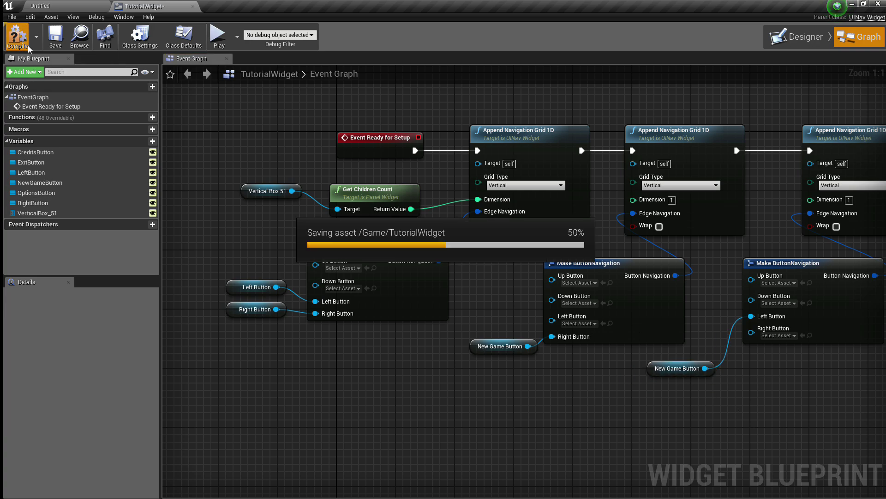
Enable Use Button States and Use Text Color in the widget's class defaults and save the widget.
{"action": "right_click_drag", "start_coordinate": [493, 257], "coordinate": [452, 282]}
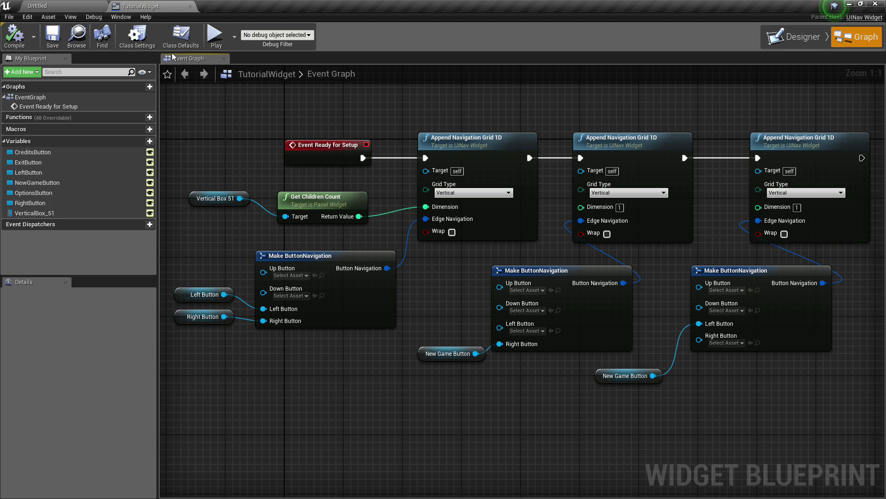
{"action": "left_click", "coordinate": [181, 36]}
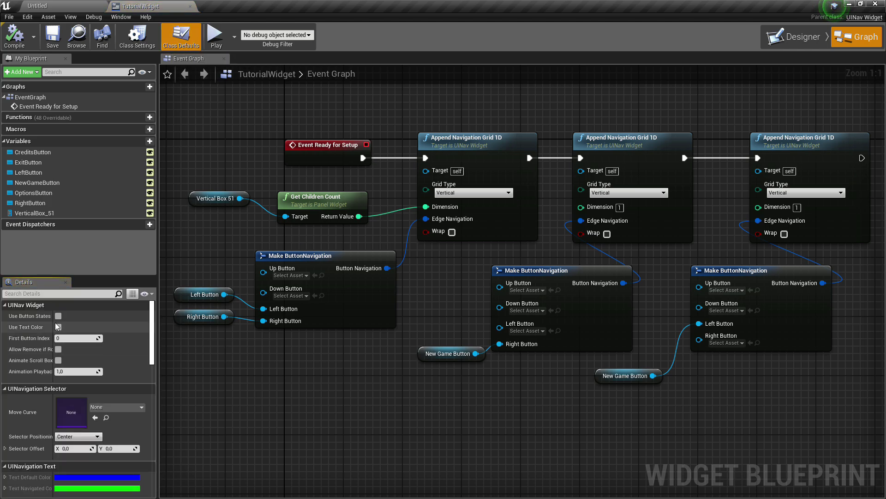
{"action": "left_click_drag", "start_coordinate": [53, 326], "coordinate": [56, 326]}
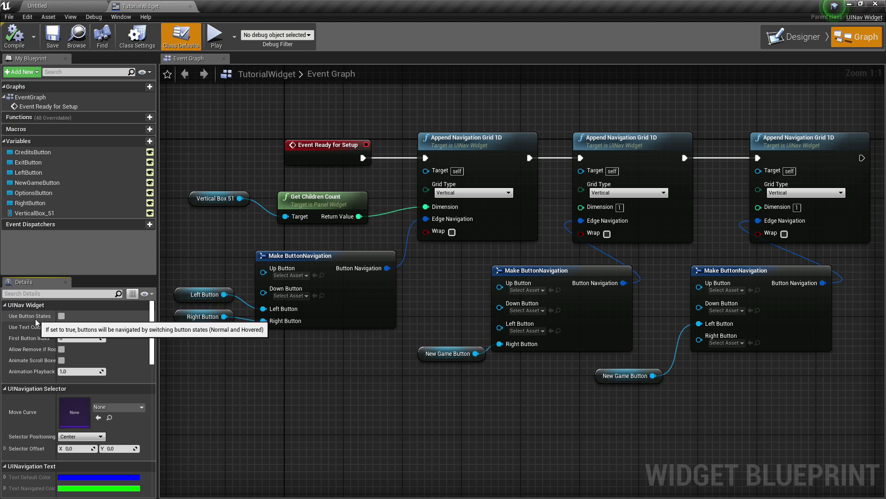
{"action": "left_click", "coordinate": [62, 326]}
{"action": "left_click", "coordinate": [61, 316]}
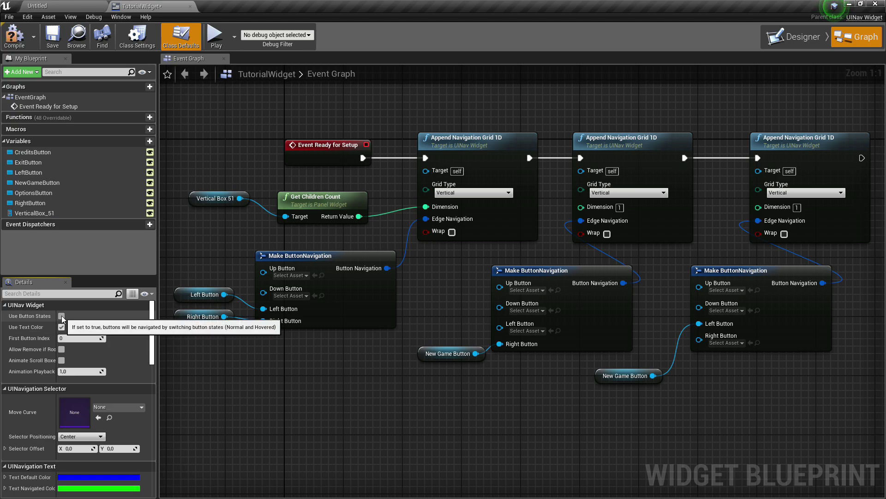
{"action": "key", "text": "ctrl+s"}
Set the widget's Text Navigated Color to red (hex sRGB FF2100FF) and save the widget.
{"action": "scroll", "coordinate": [52, 416], "scroll_direction": "down", "scroll_amount": 3}
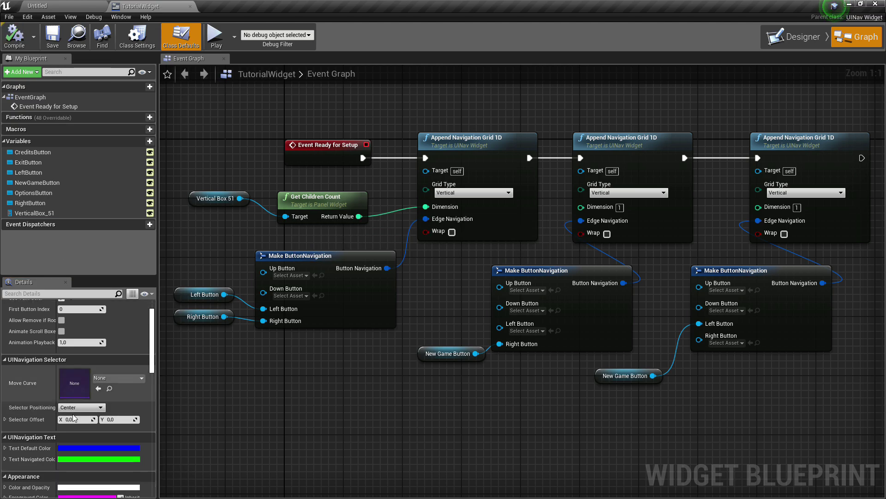
{"action": "left_click", "coordinate": [85, 430]}
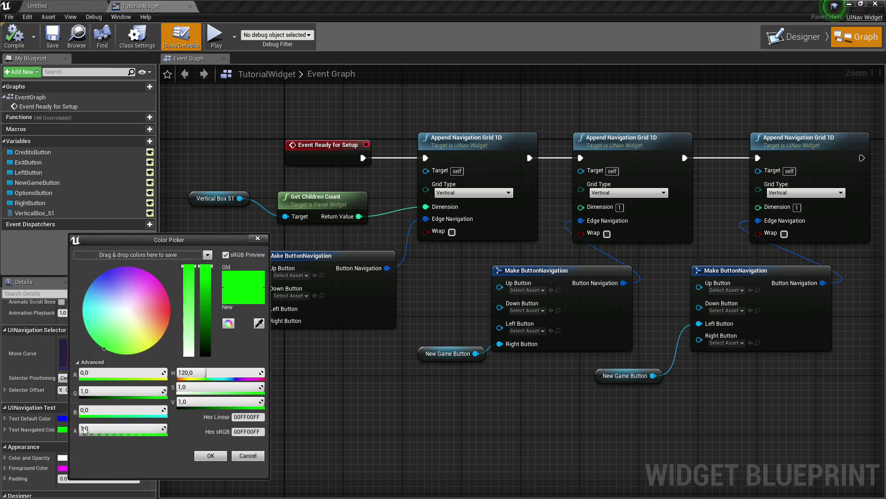
{"action": "left_click_drag", "start_coordinate": [146, 319], "coordinate": [171, 311]}
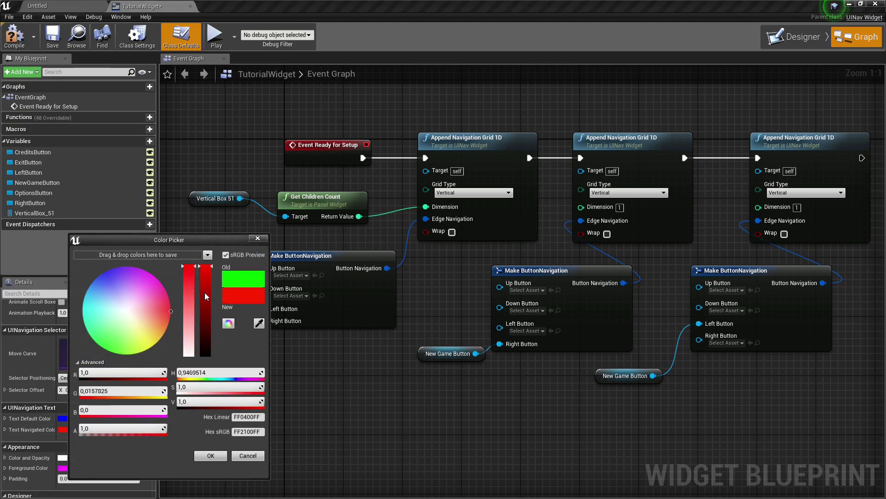
{"action": "left_click", "coordinate": [211, 455]}
{"action": "key", "text": "ctrl+s"}
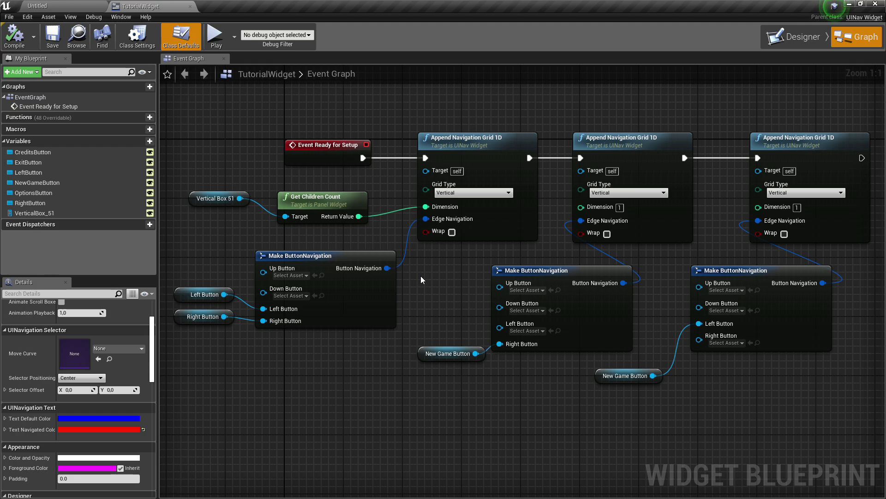
{"action": "scroll", "coordinate": [74, 355], "scroll_direction": "up", "scroll_amount": 3}
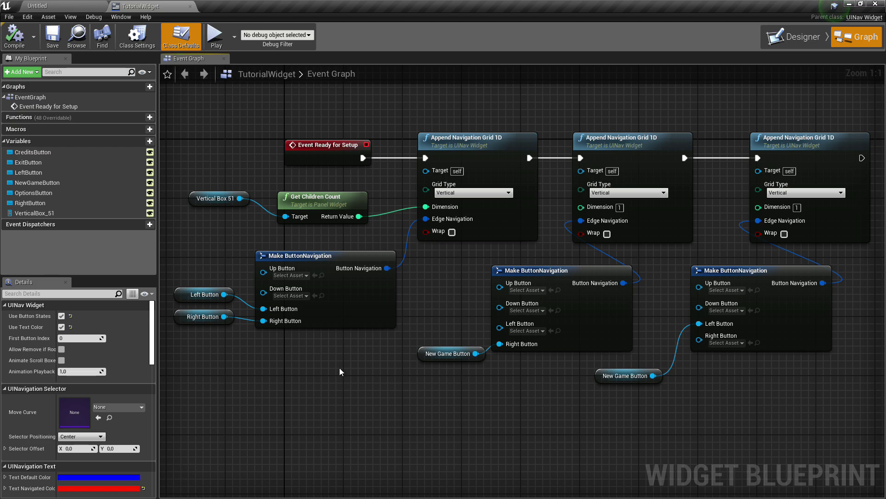
Create a Blueprint class in the Content folder with Player Controller as its parent and name it TutorialPC.
{"action": "left_click", "coordinate": [78, 5]}
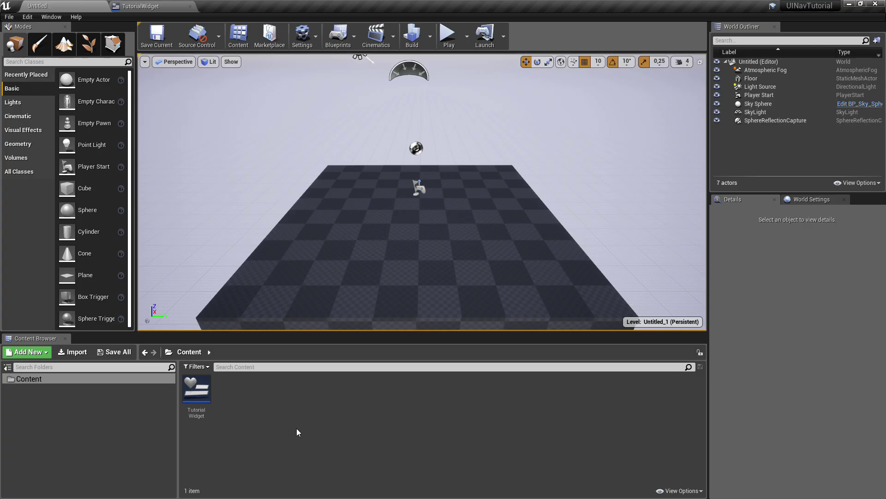
{"action": "right_click", "coordinate": [266, 400]}
{"action": "mouse_move", "coordinate": [311, 302]}
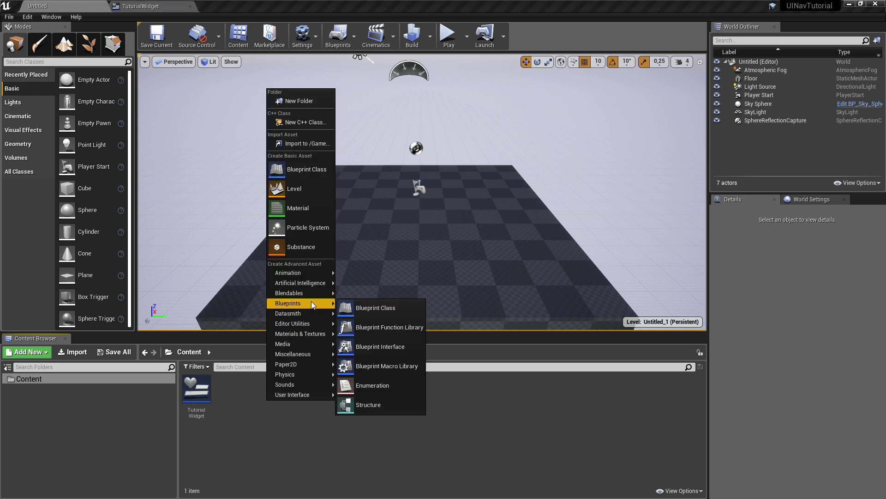
{"action": "left_click", "coordinate": [396, 309]}
{"action": "left_click", "coordinate": [359, 222]}
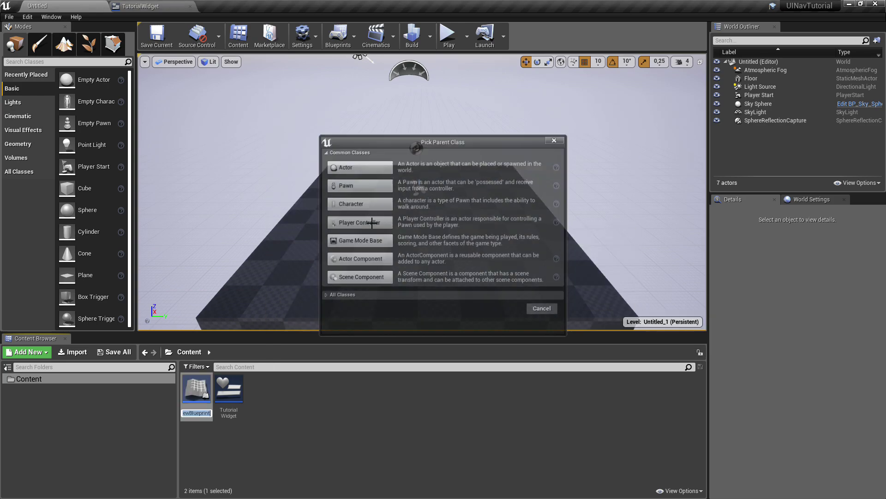
{"action": "type", "text": "TutorialPC"}
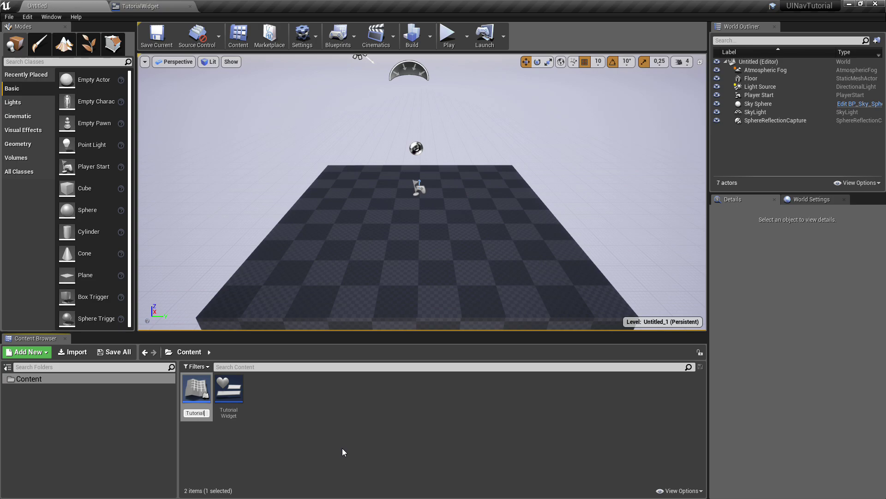
{"action": "key", "text": "Return"}
Open TutorialPC's Event Graph and change the blueprint's parent class to UINavController.
{"action": "double_click", "coordinate": [196, 393]}
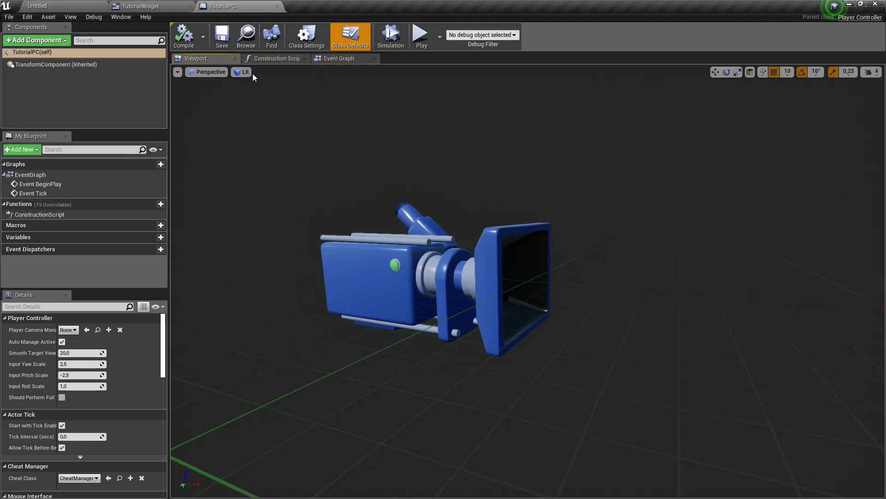
{"action": "left_click", "coordinate": [344, 59]}
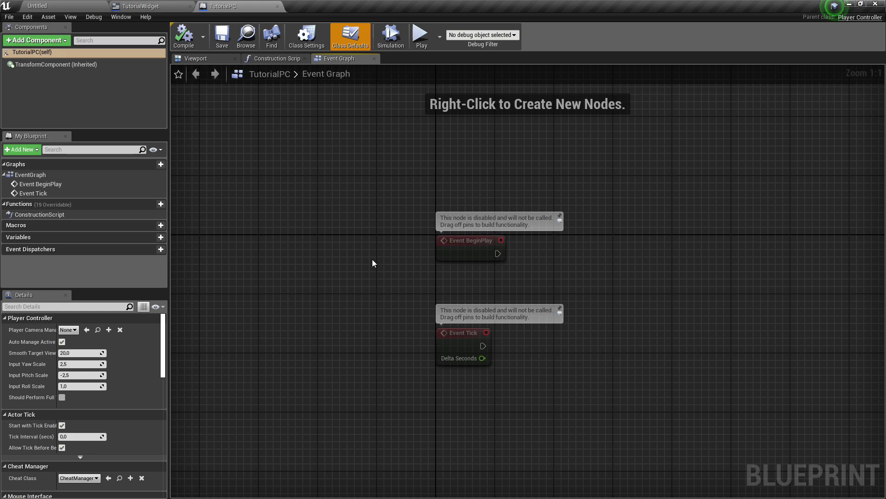
{"action": "left_click", "coordinate": [311, 40]}
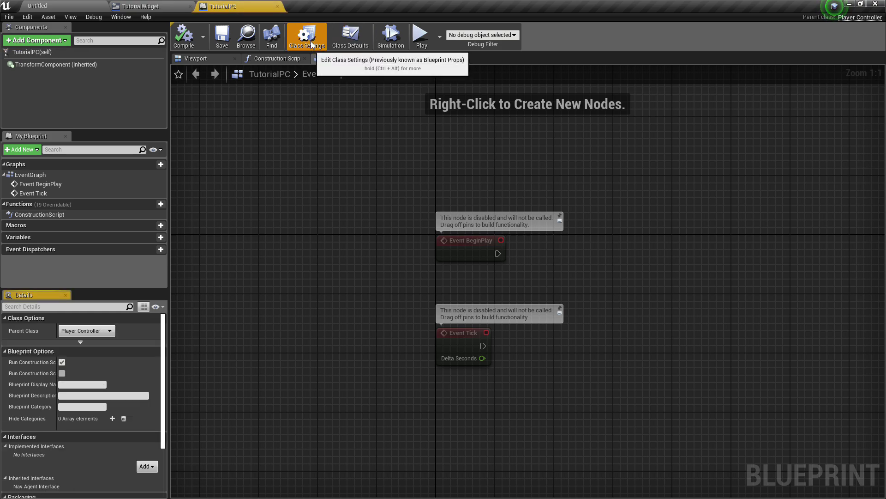
{"action": "left_click", "coordinate": [88, 331]}
{"action": "type", "text": "uinavcon"}
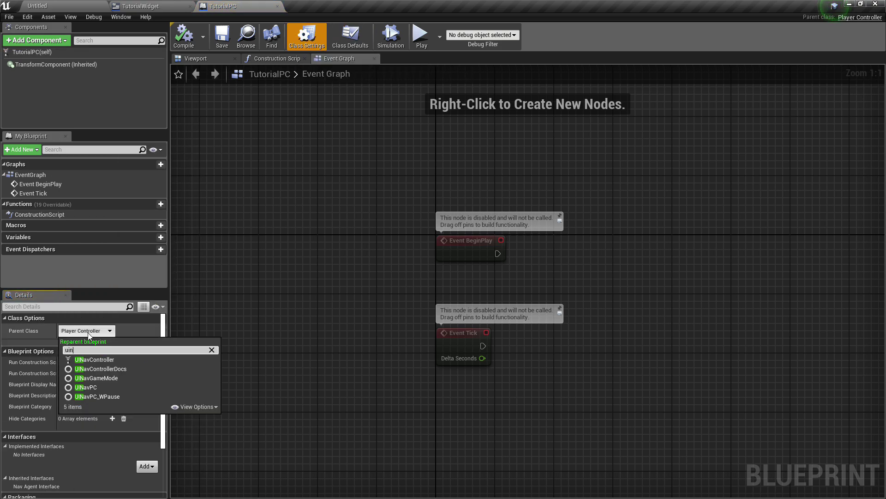
{"action": "left_click", "coordinate": [110, 360]}
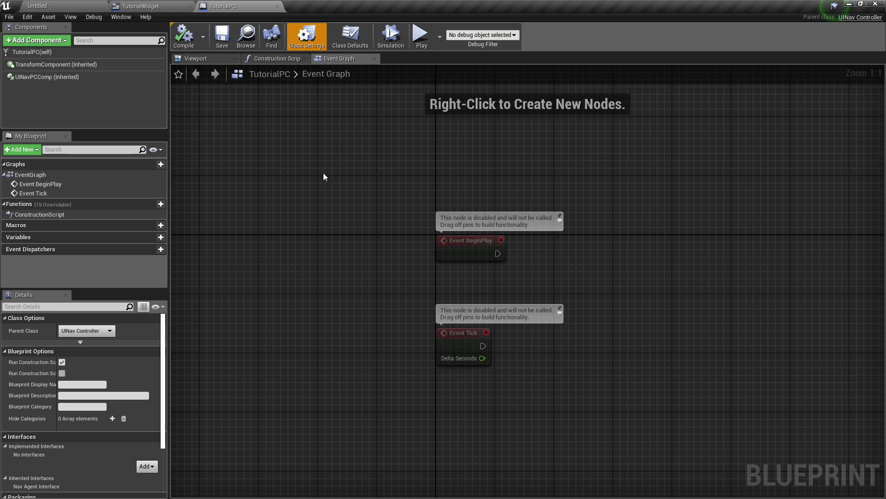
Examine TutorialPC's inherited UINavPCComp component and the inherited interfaces in its class settings.
{"action": "left_click", "coordinate": [35, 75]}
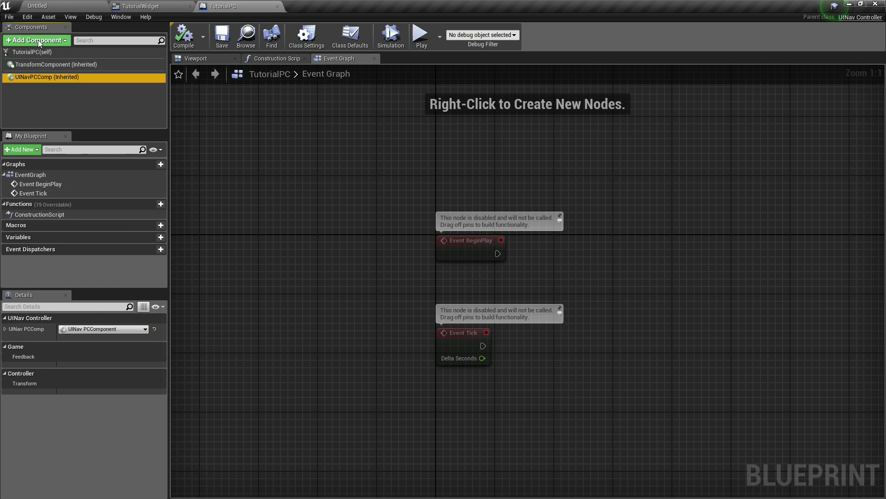
{"action": "left_click", "coordinate": [314, 38]}
{"action": "scroll", "coordinate": [53, 405], "scroll_direction": "down", "scroll_amount": 5}
{"action": "scroll", "coordinate": [53, 406], "scroll_direction": "down", "scroll_amount": 2}
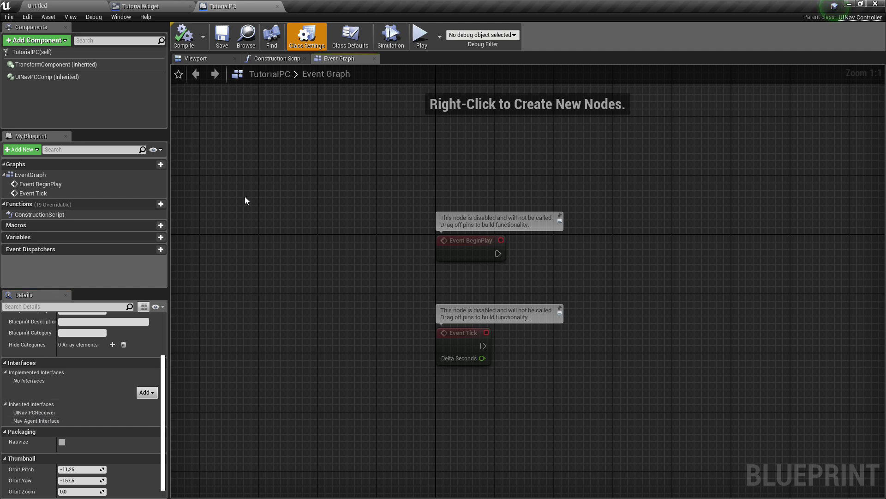
{"action": "right_click_drag", "start_coordinate": [384, 265], "coordinate": [298, 263]}
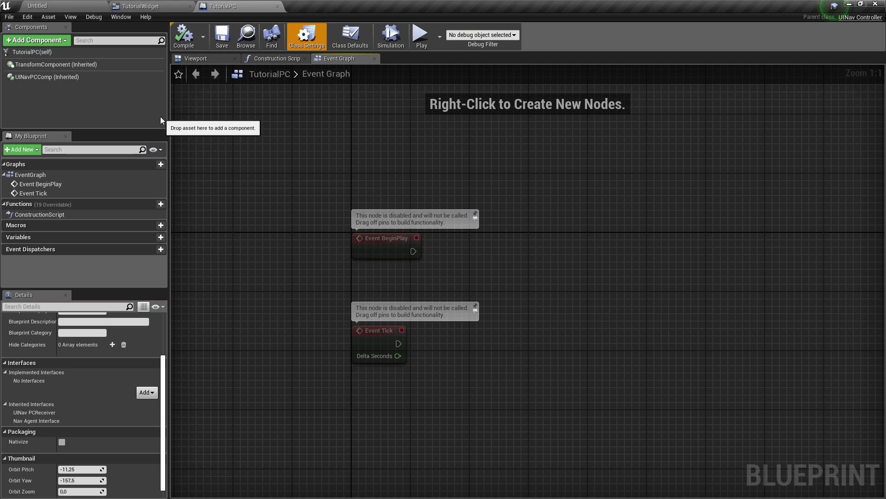
{"action": "scroll", "coordinate": [118, 405], "scroll_direction": "up", "scroll_amount": 5}
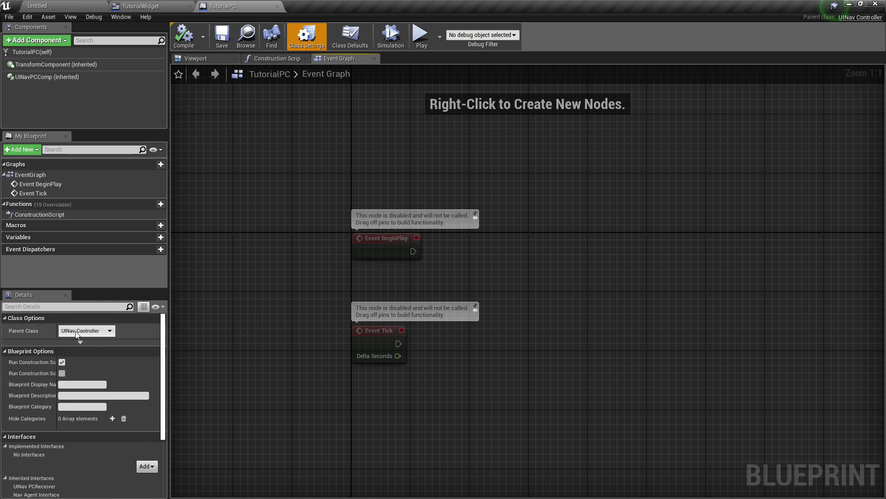